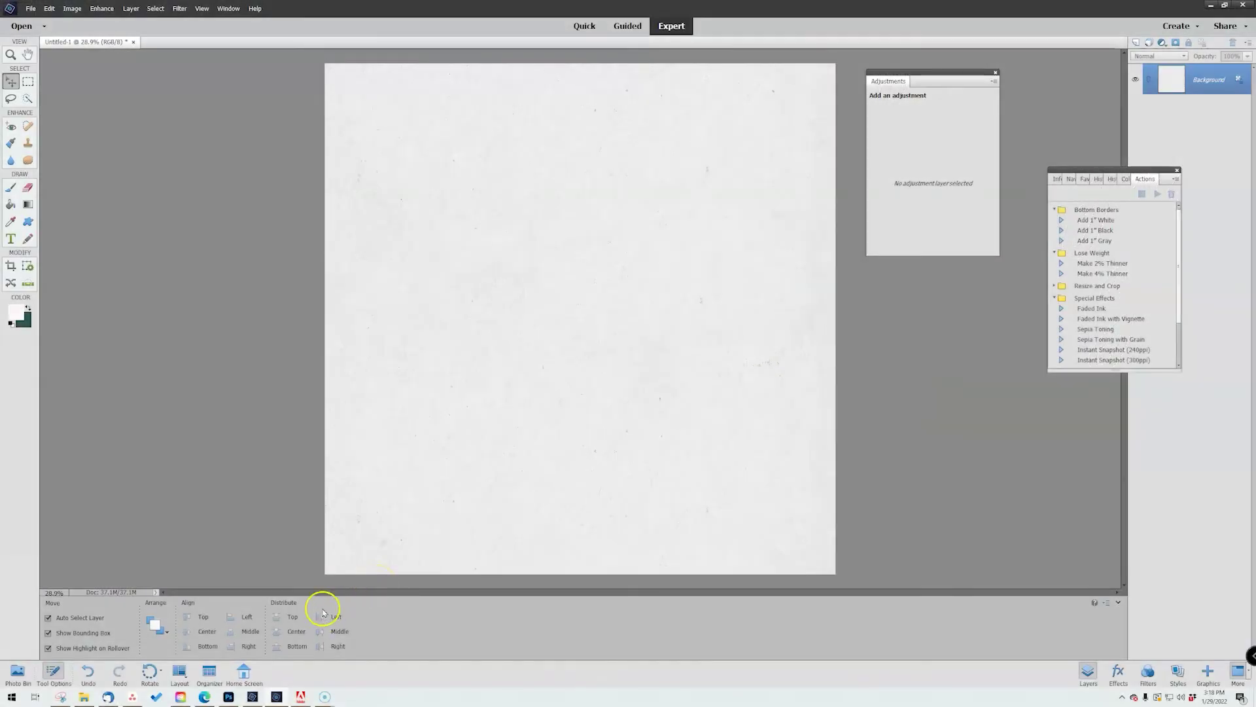
Bring the Lilypad Dynamic Glitter Brushes product page to the front.
click(204, 698)
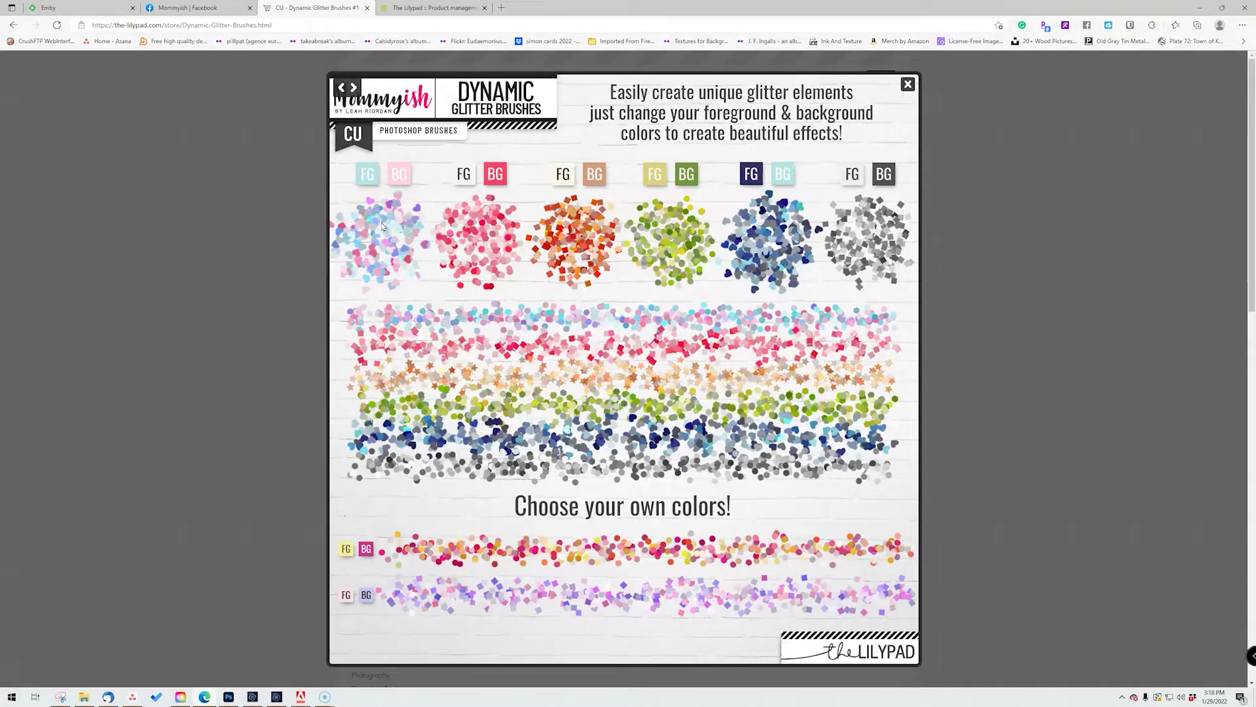
Browse the glitter brush preview images, then return to the Photoshop Elements paper document.
click(490, 229)
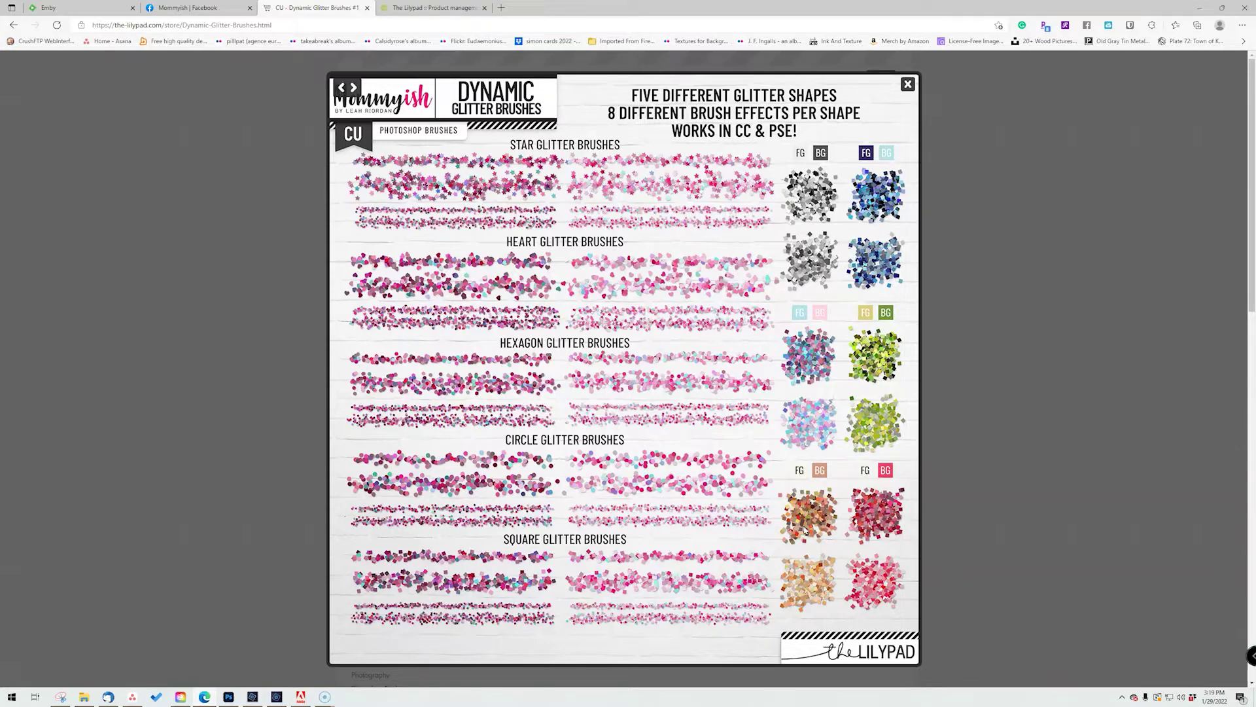
click(276, 696)
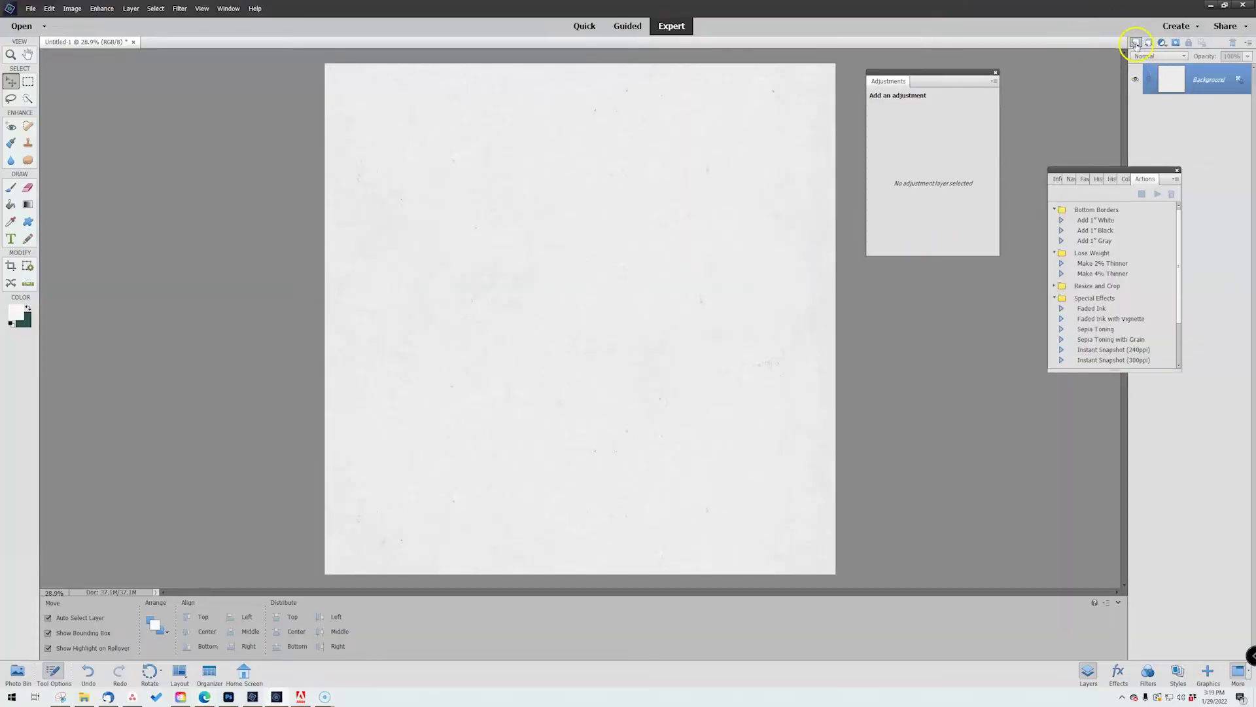
Add a new empty layer above the paper and set the foreground colour to pale pink.
click(1135, 43)
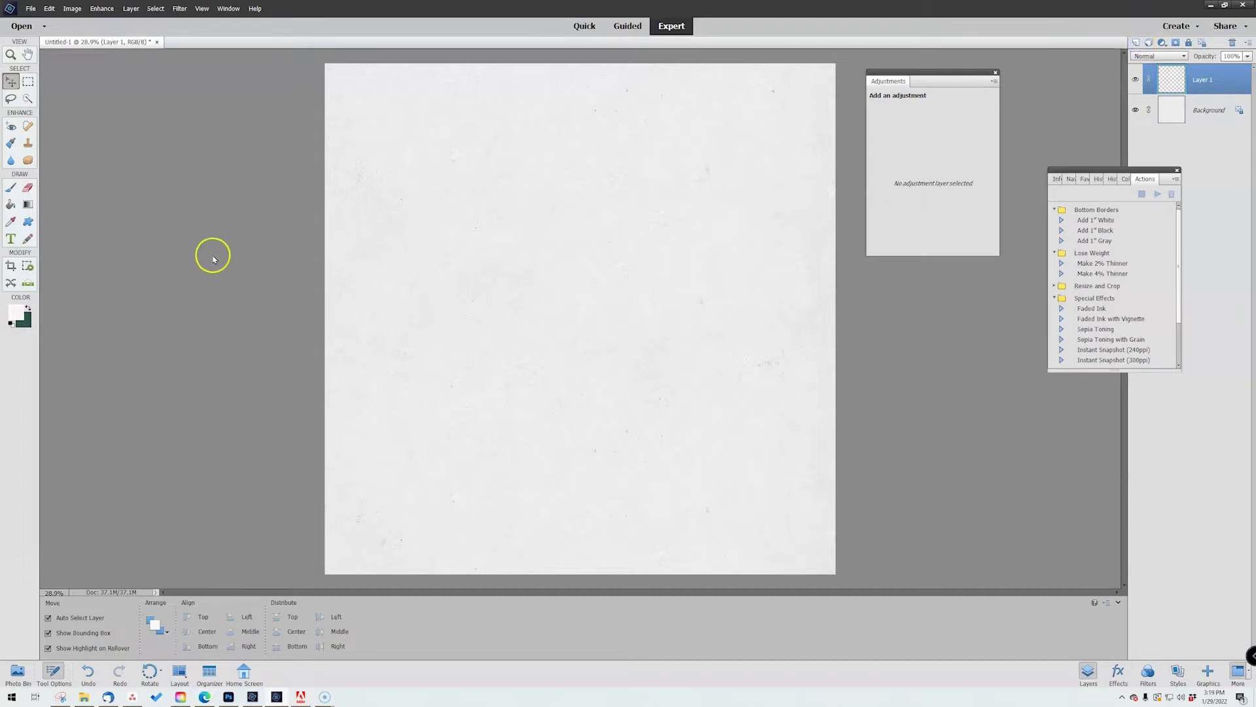
click(21, 319)
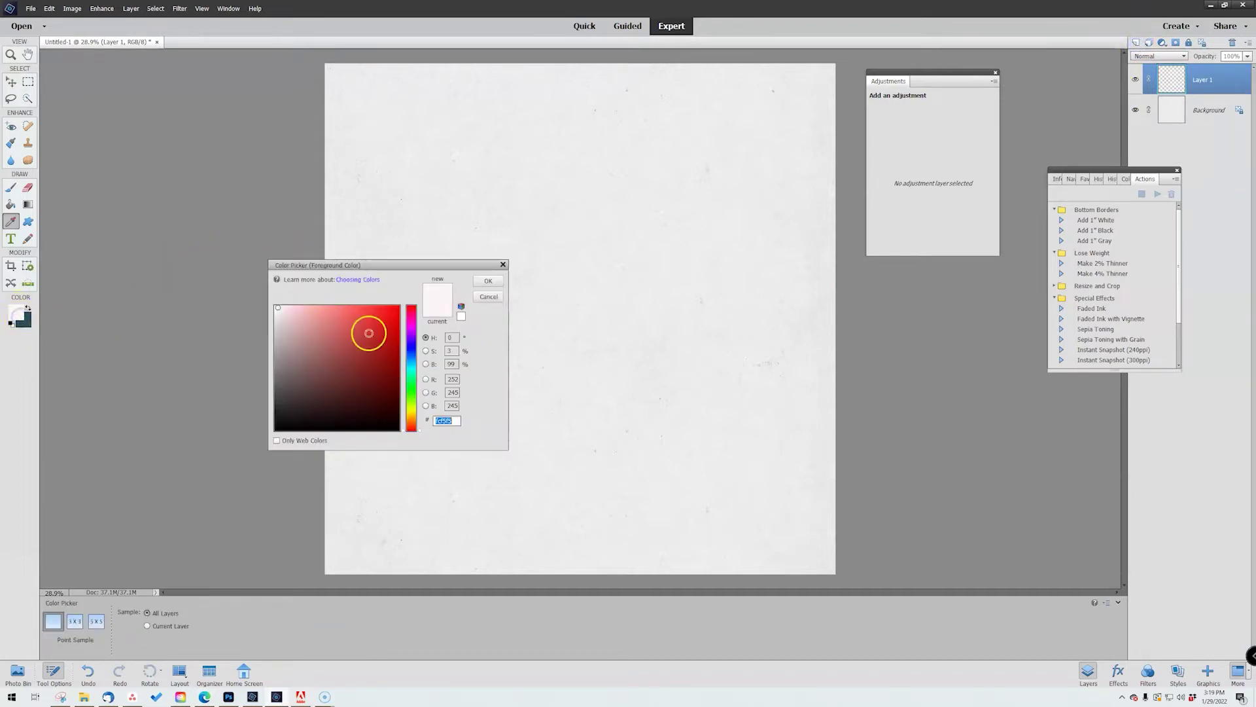
click(411, 319)
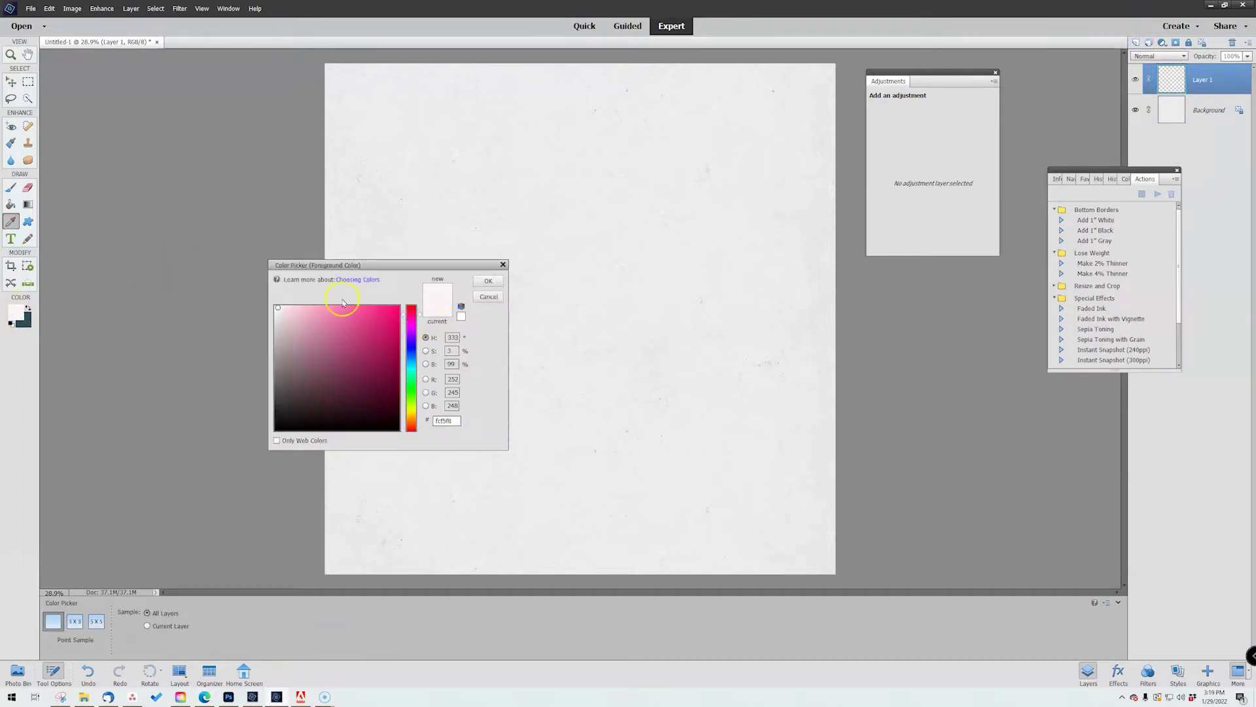
click(301, 306)
click(303, 306)
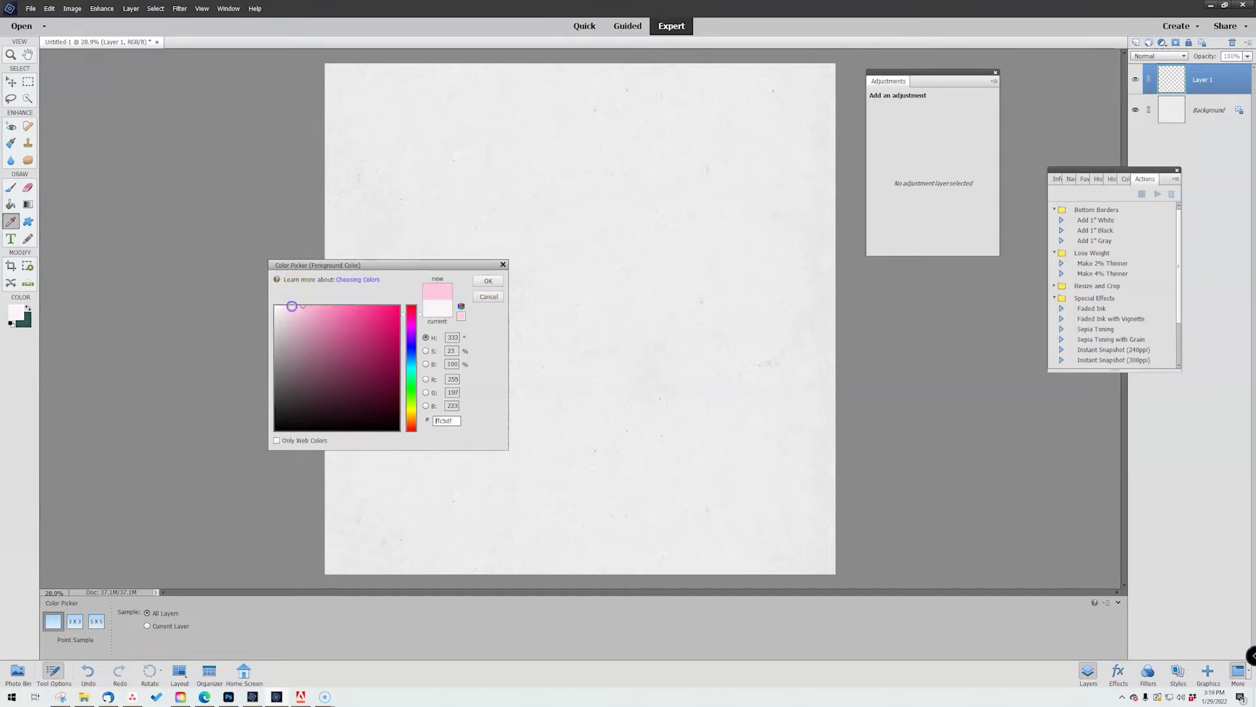
drag(292, 305, 282, 303)
click(486, 281)
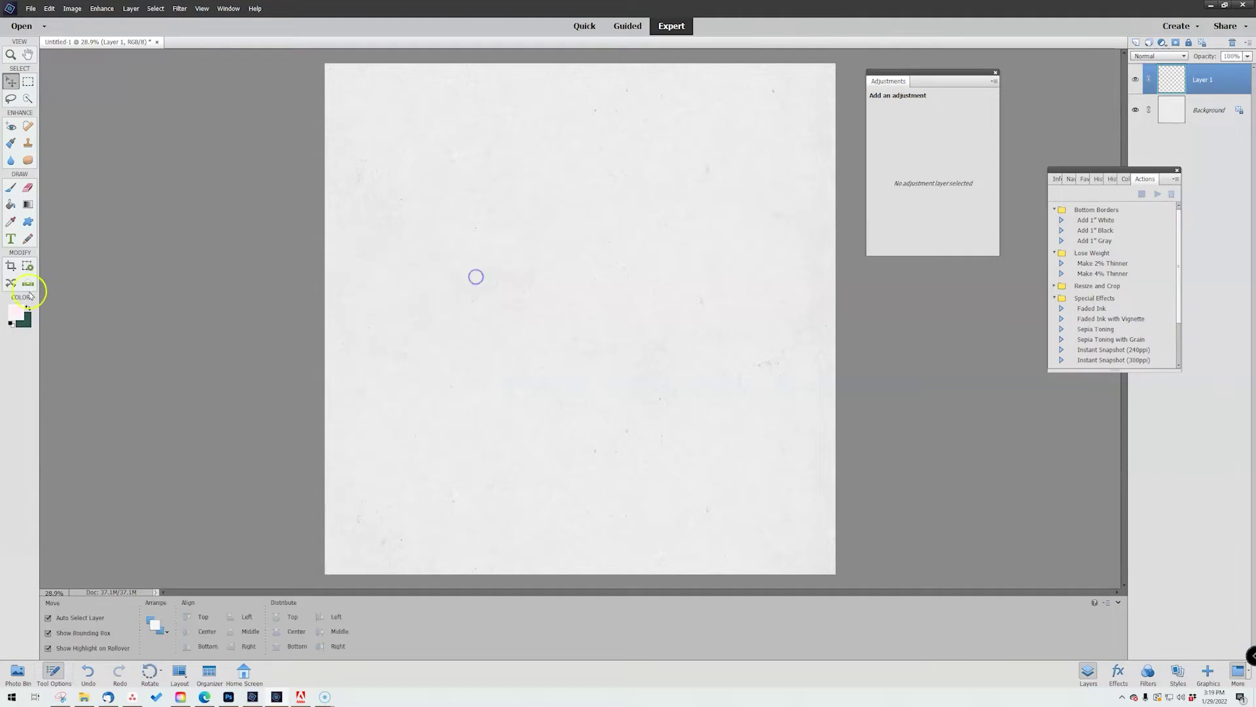
Set the background colour to teal.
click(27, 319)
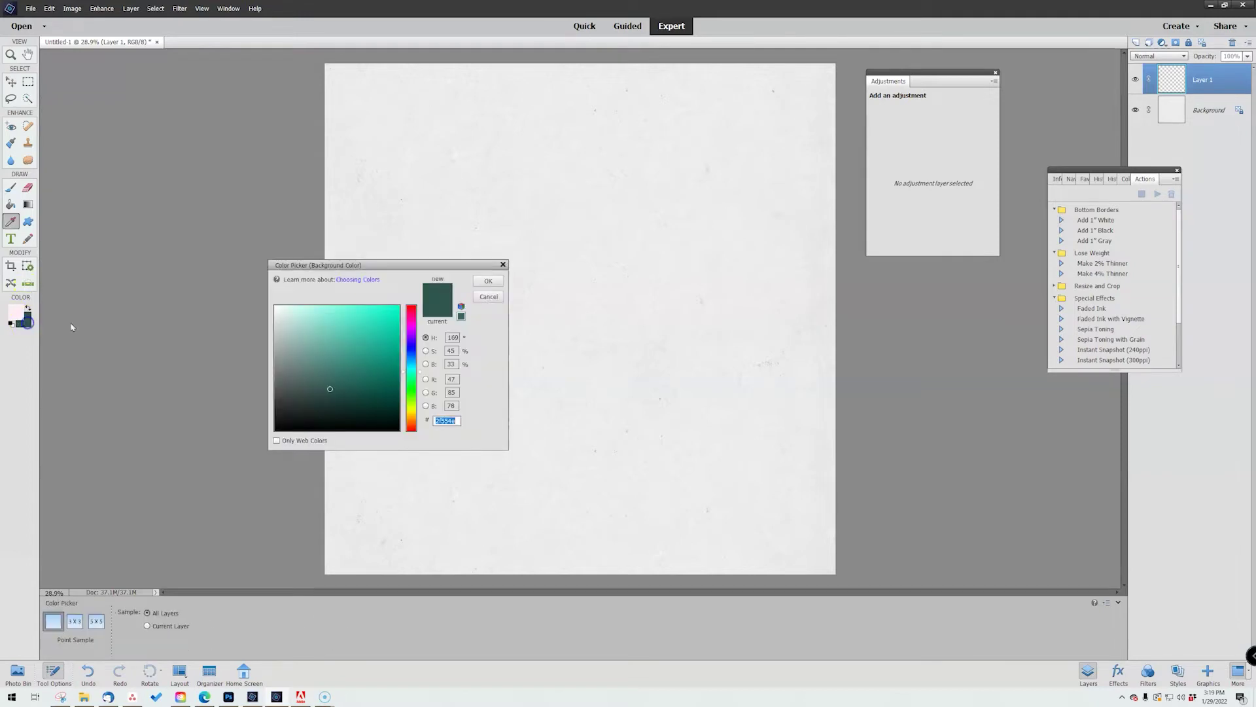
click(414, 371)
drag(328, 361, 345, 369)
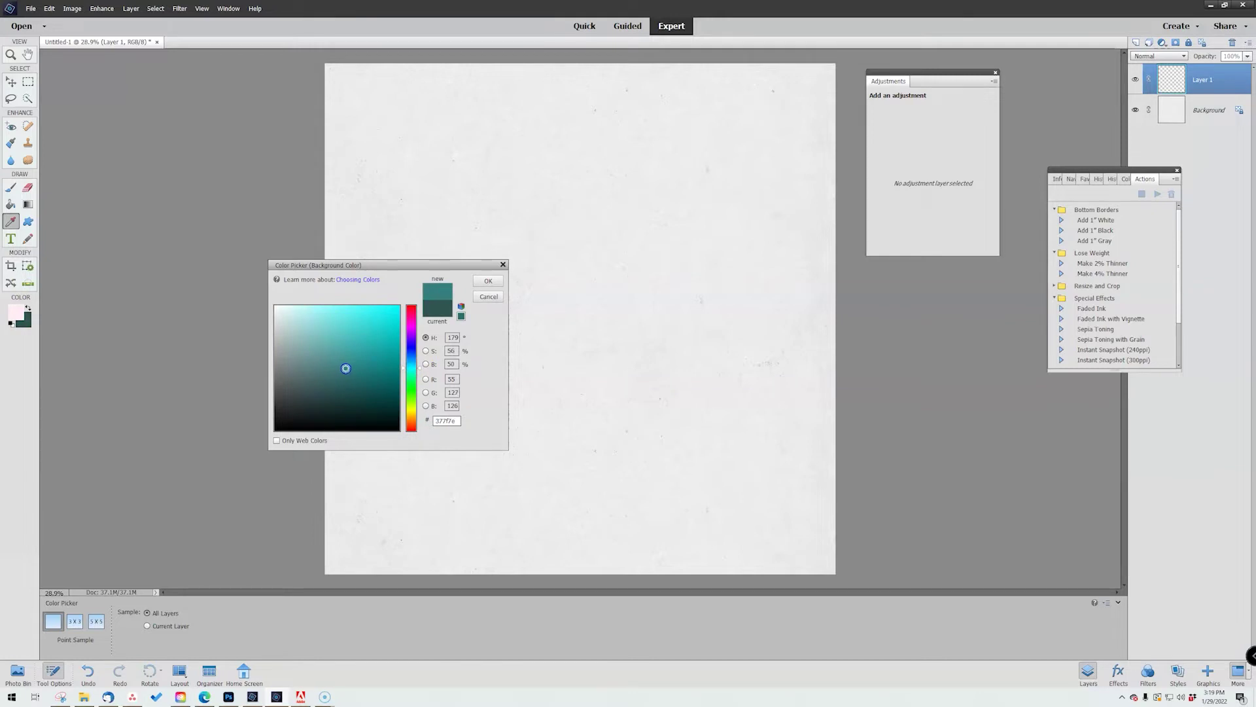
click(488, 281)
key(v)
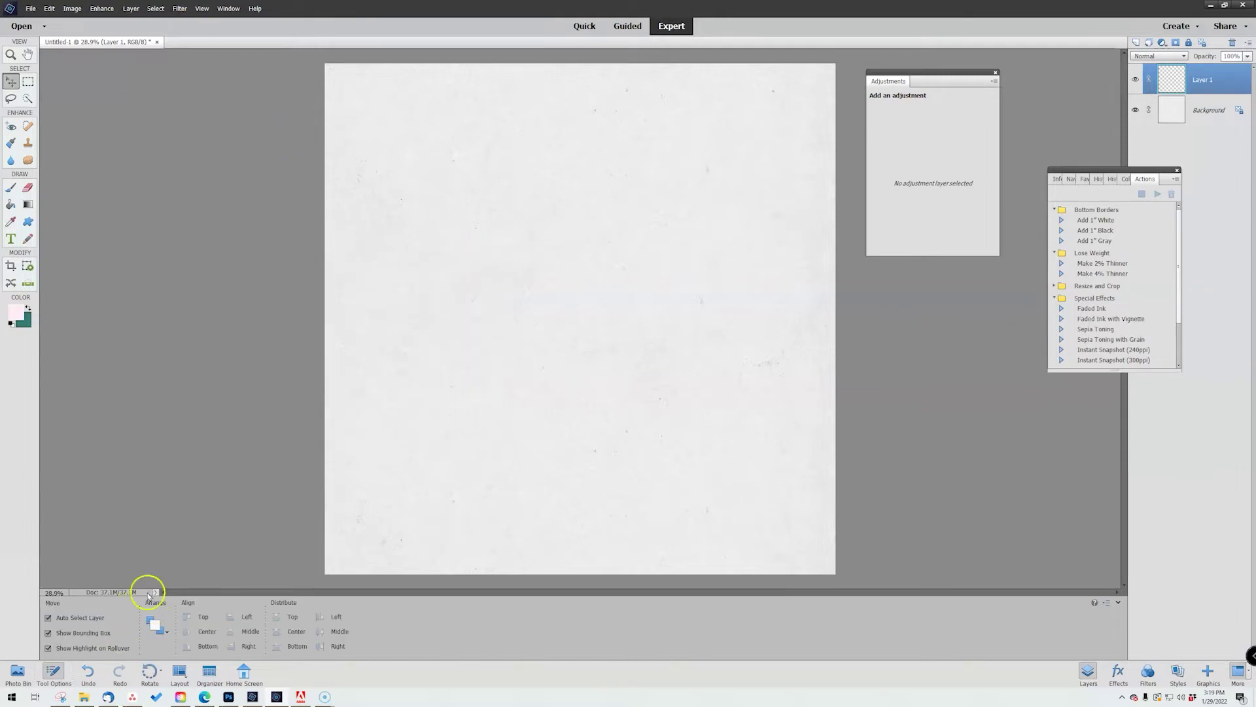
Select the Brush tool and load the Dynamic Glitter Brushes .abr file.
click(11, 190)
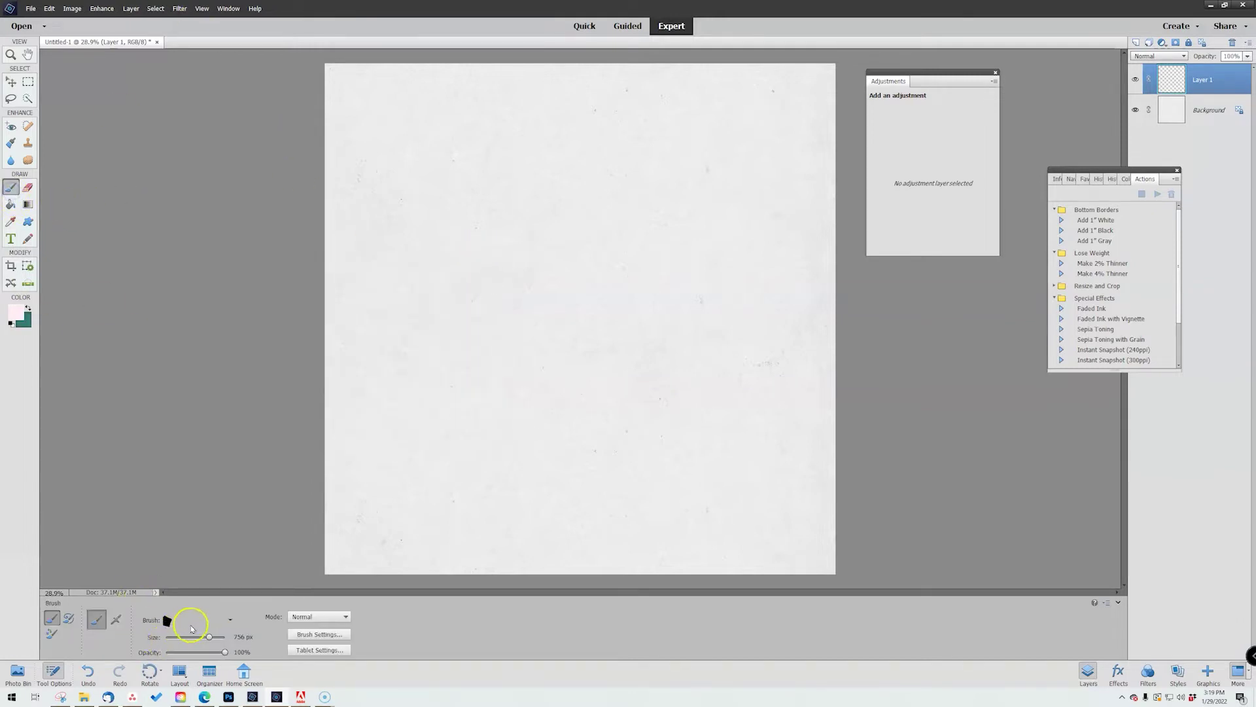
click(199, 620)
scroll(227, 573, down, 6)
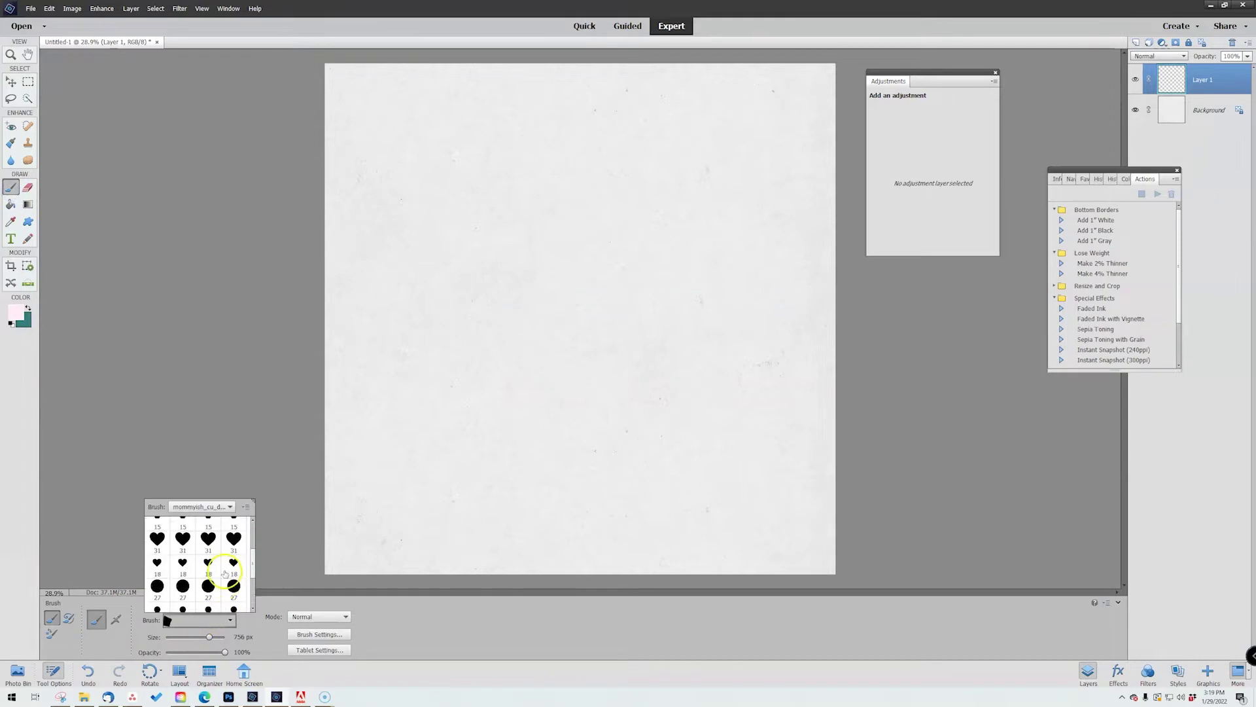
click(30, 8)
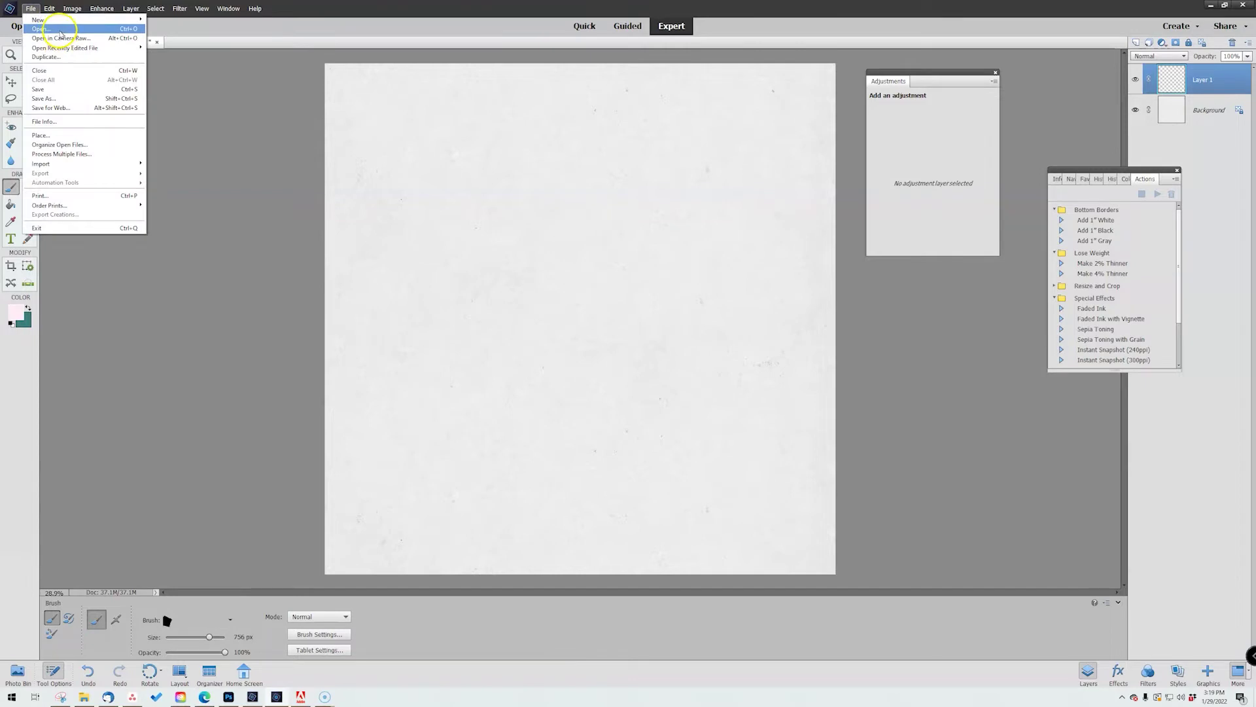
click(61, 29)
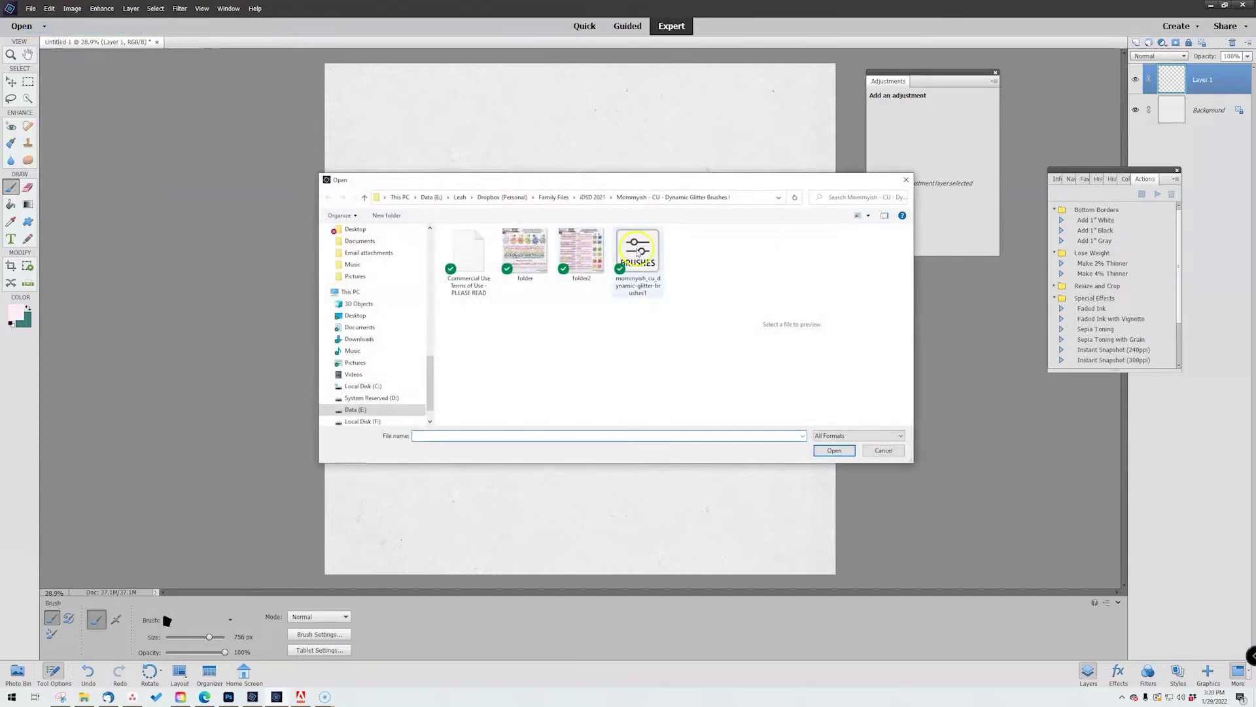
double_click(638, 254)
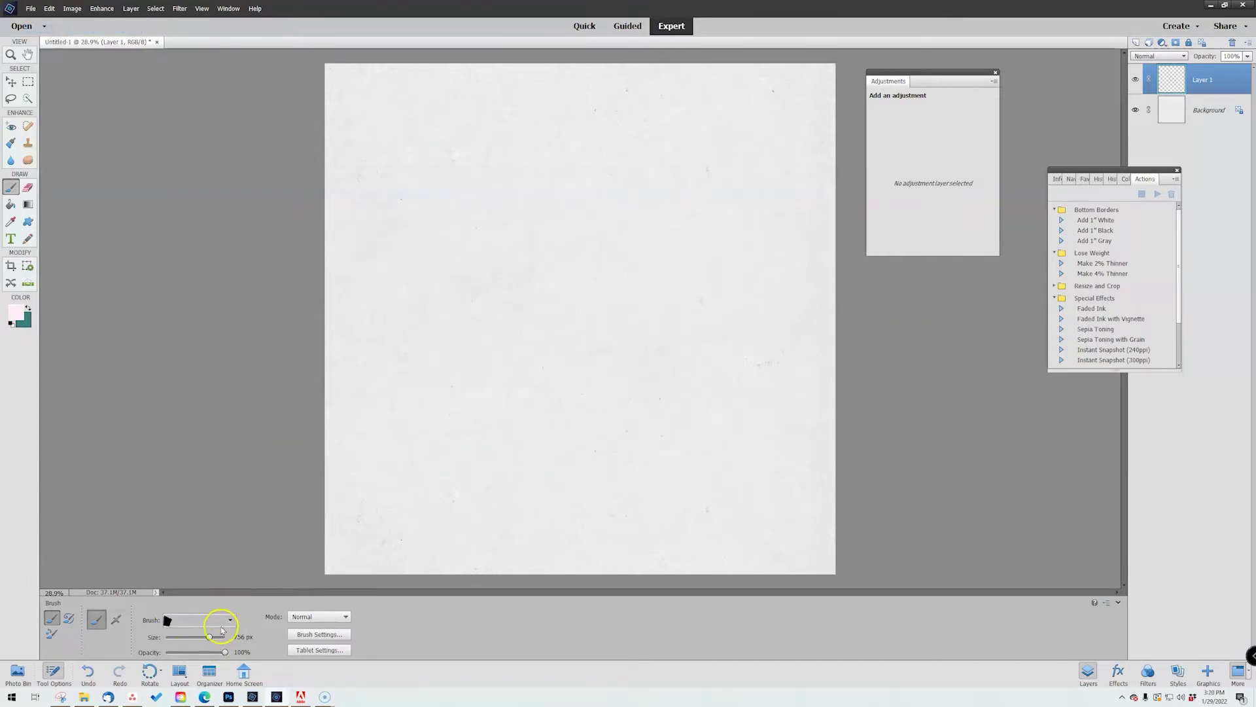
Switch to the mommyish_cu_dynamic-glitter-brushes1 set and choose its first 31 px heart brush.
click(222, 627)
click(219, 507)
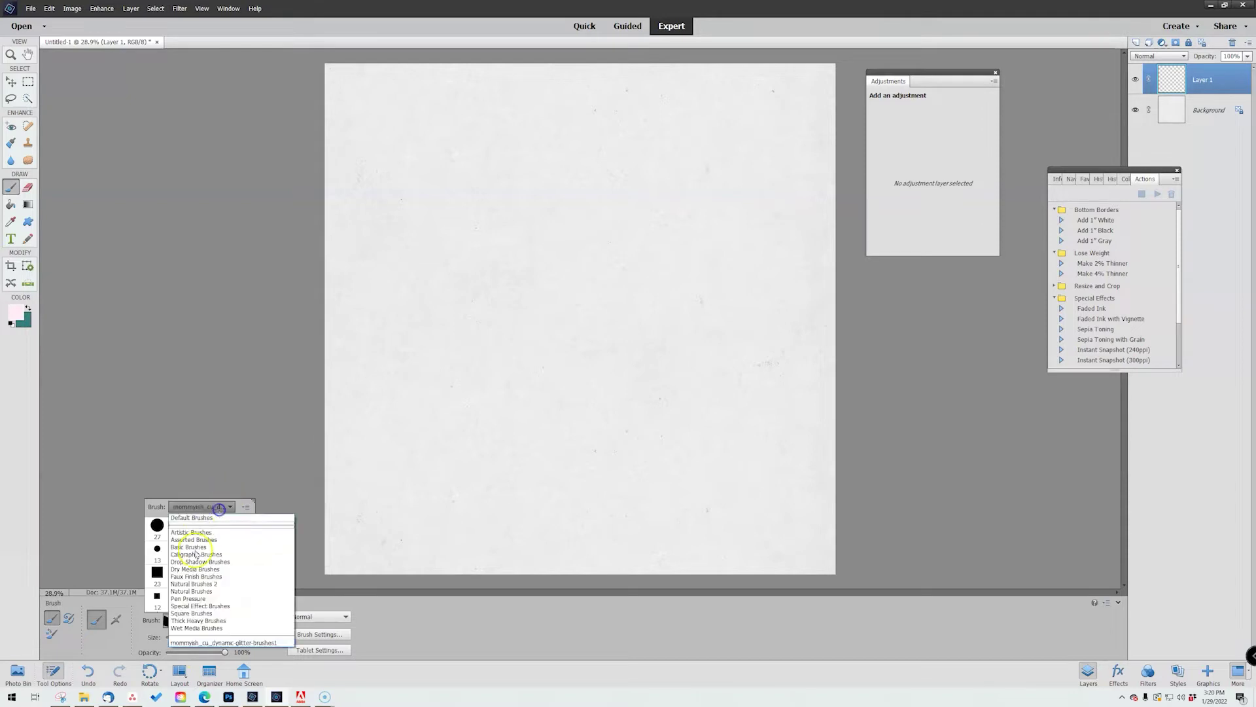
click(224, 642)
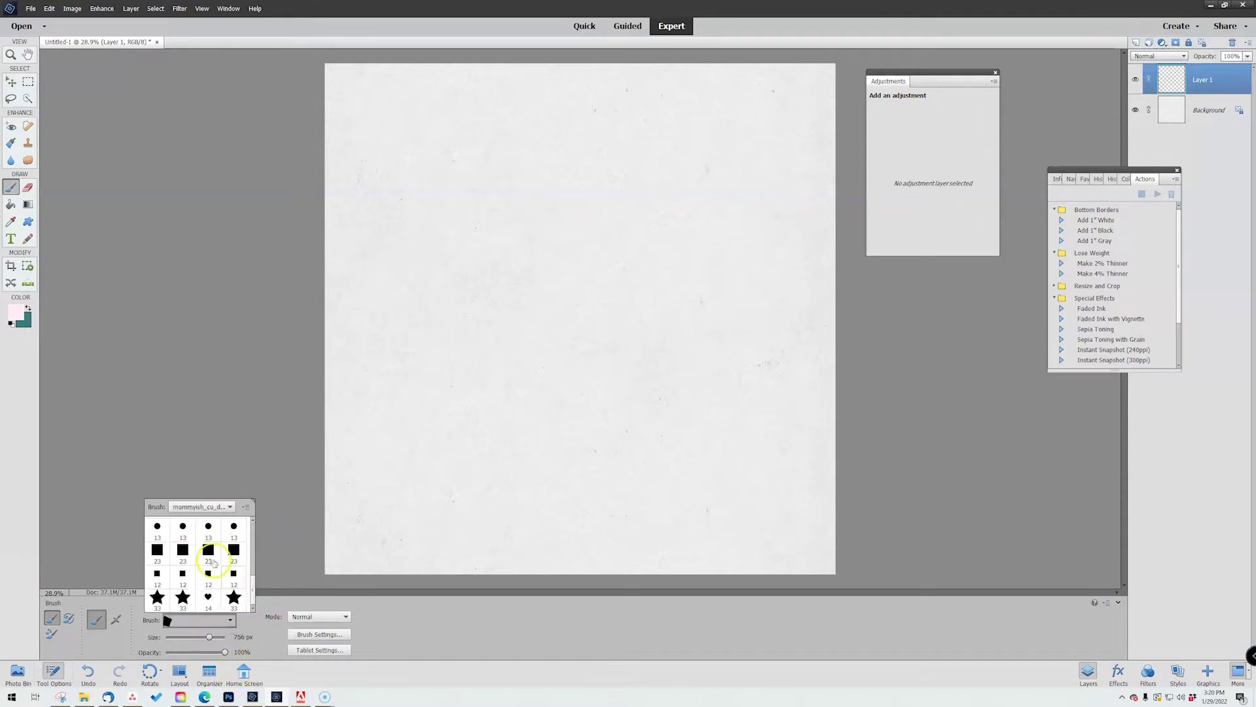
scroll(214, 562, up, 10)
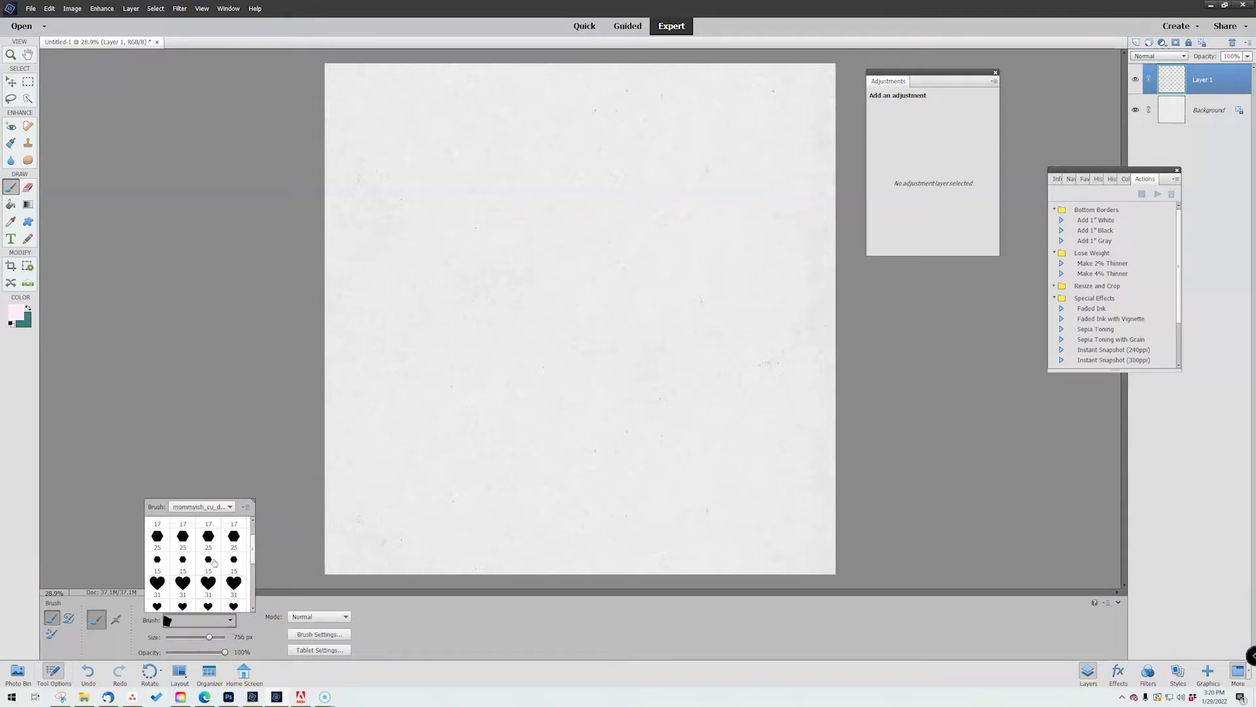
scroll(214, 562, up, 2)
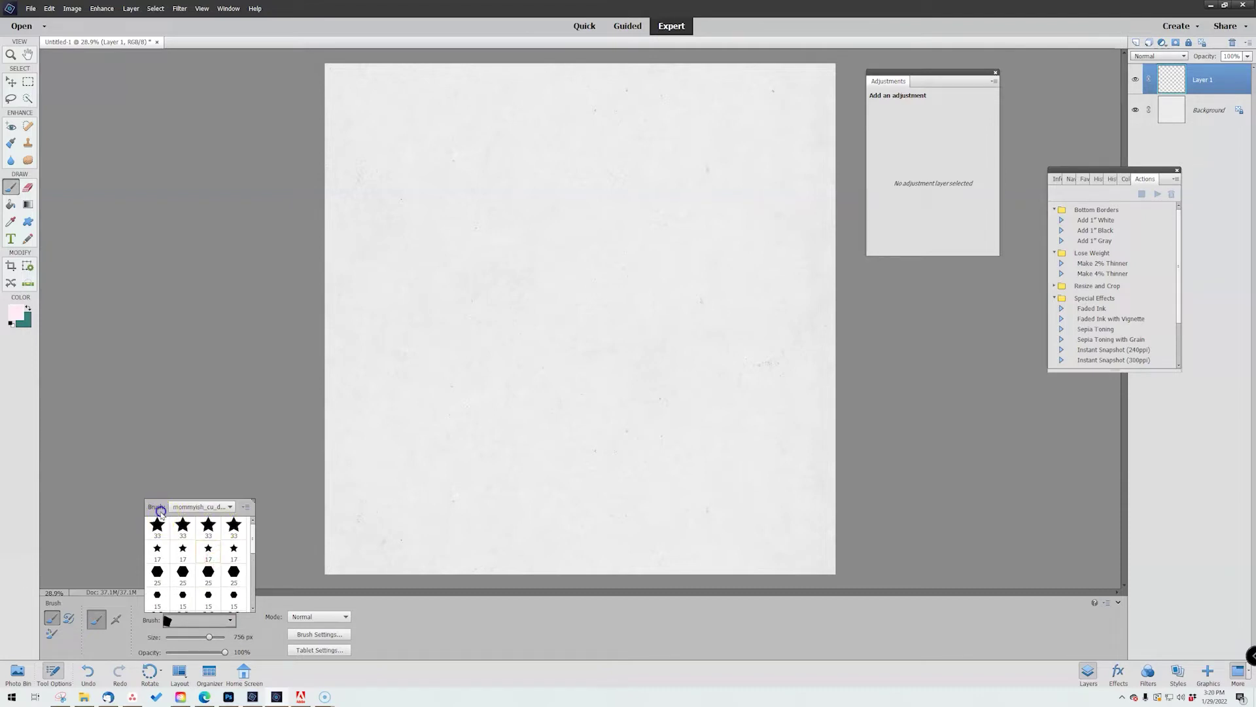
click(182, 551)
scroll(207, 564, down, 1)
scroll(208, 566, down, 1)
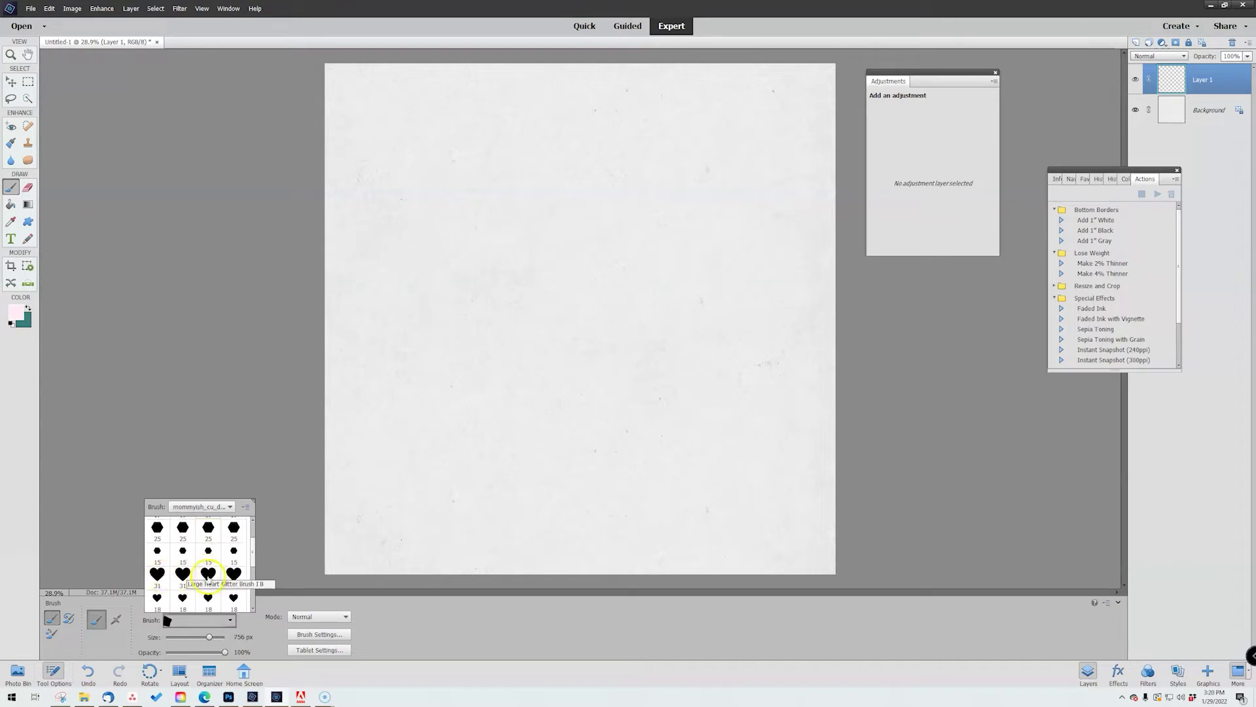
click(161, 583)
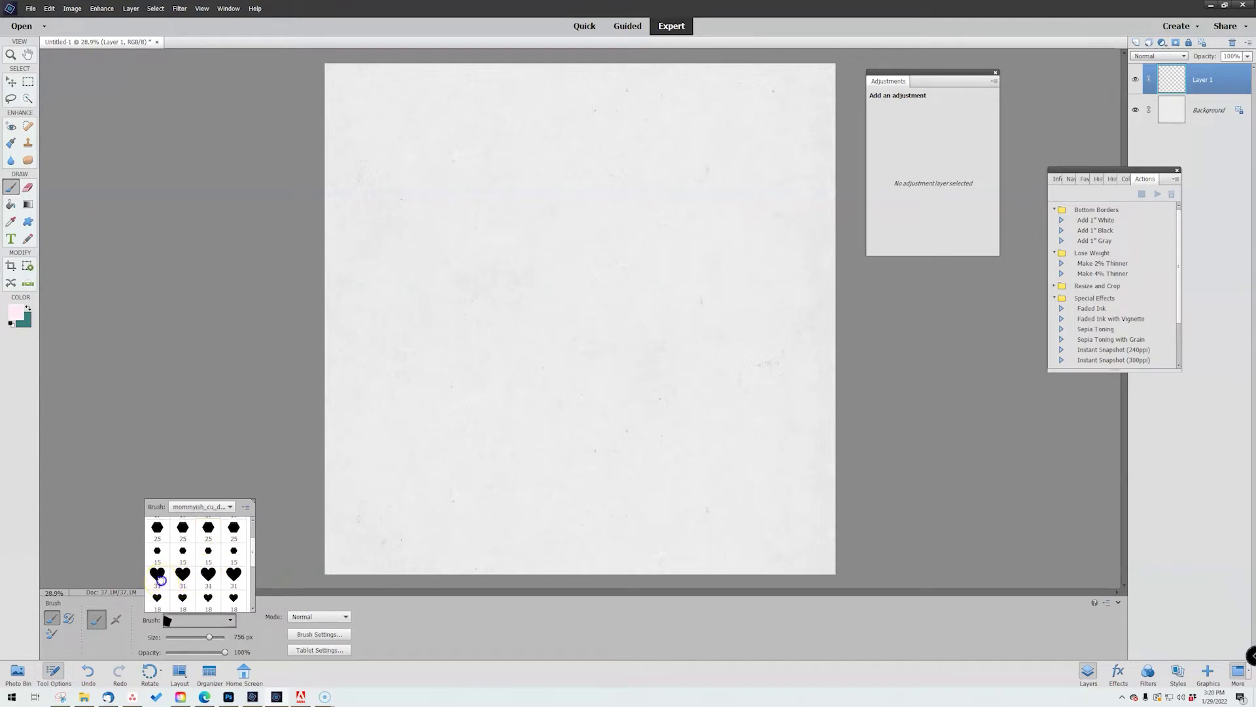
click(529, 161)
Paint a heart glitter row across the top, then a second row with the second 31 px heart brush.
drag(368, 116, 773, 115)
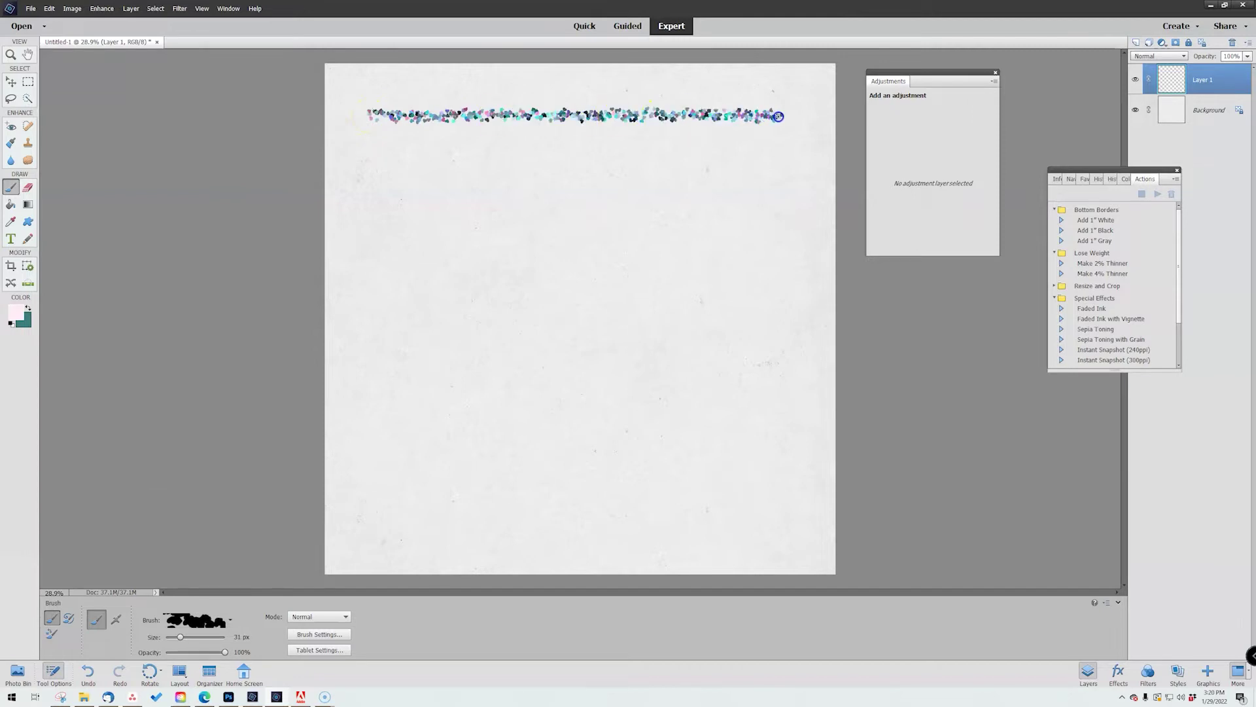
click(197, 620)
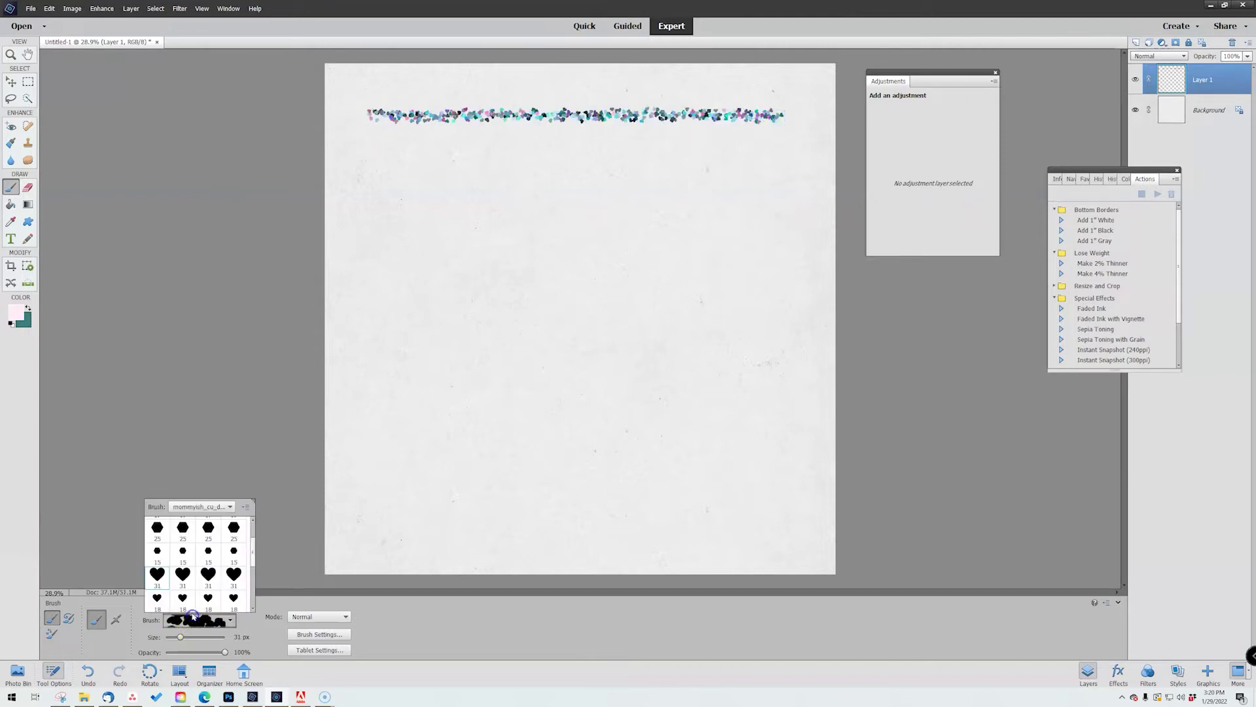
click(182, 574)
drag(374, 147, 791, 151)
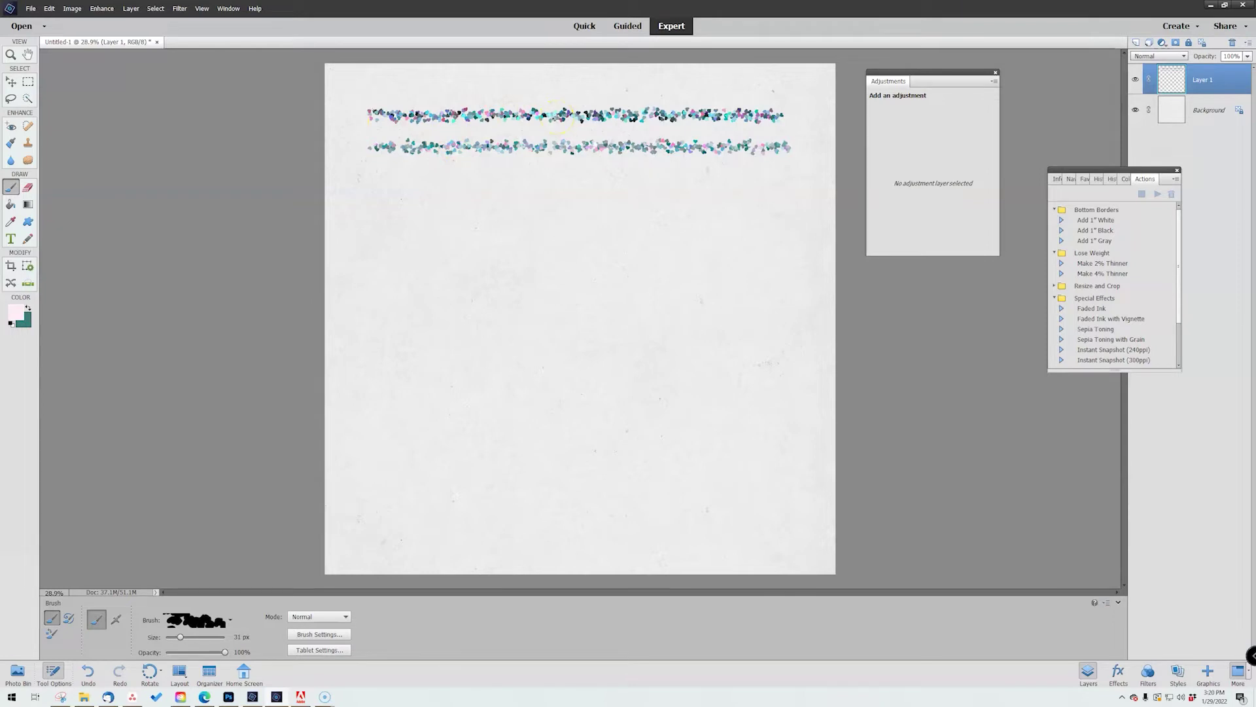
Use a stronger pink foreground and paint a third row with the first 31 px heart brush.
click(17, 316)
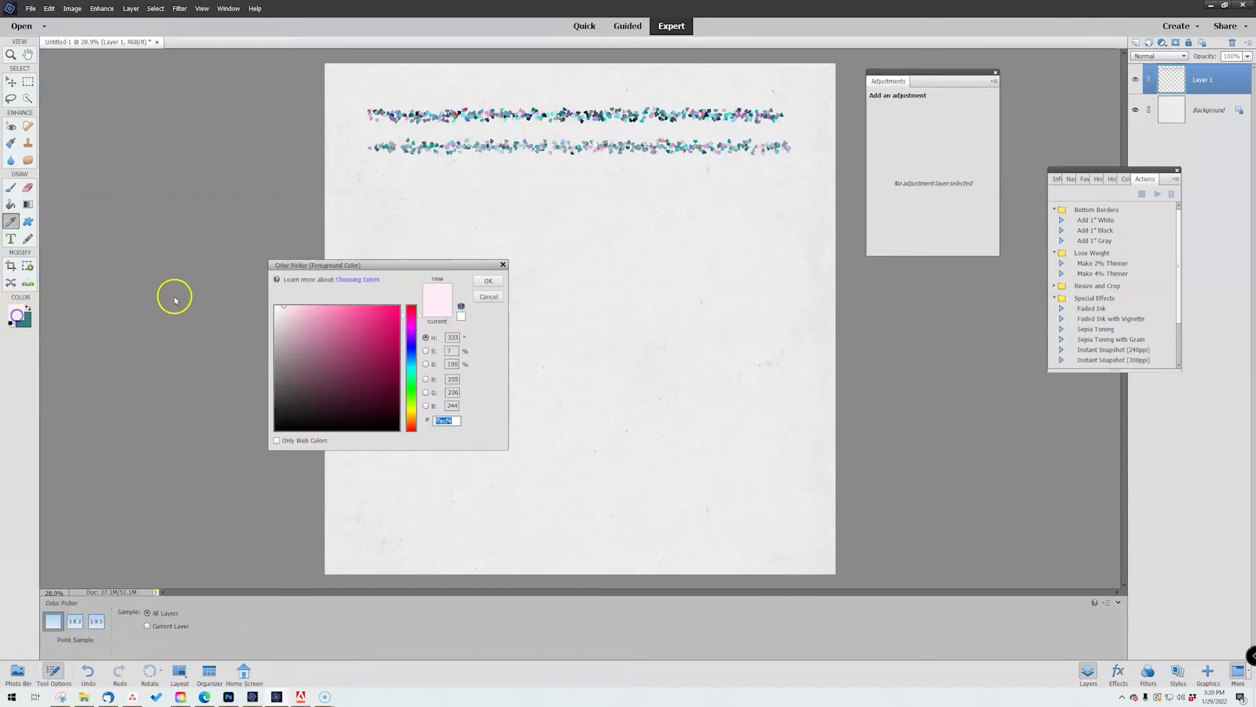
click(298, 301)
click(488, 281)
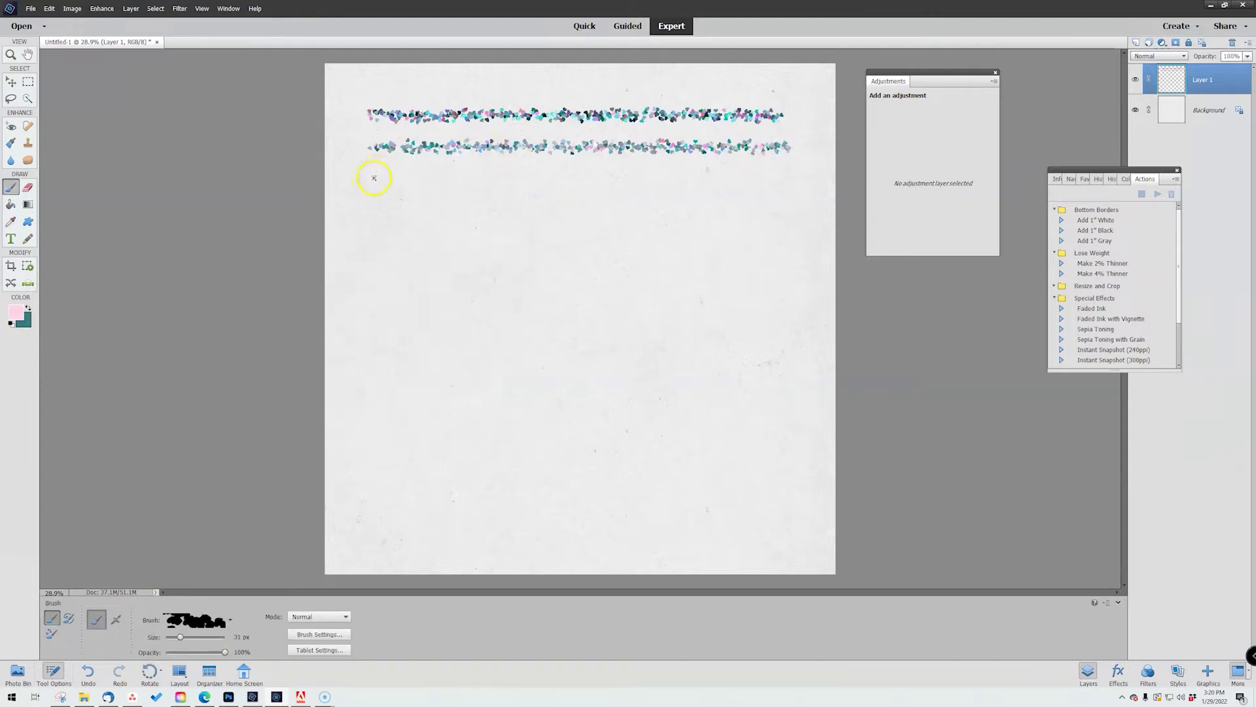
drag(374, 177, 782, 178)
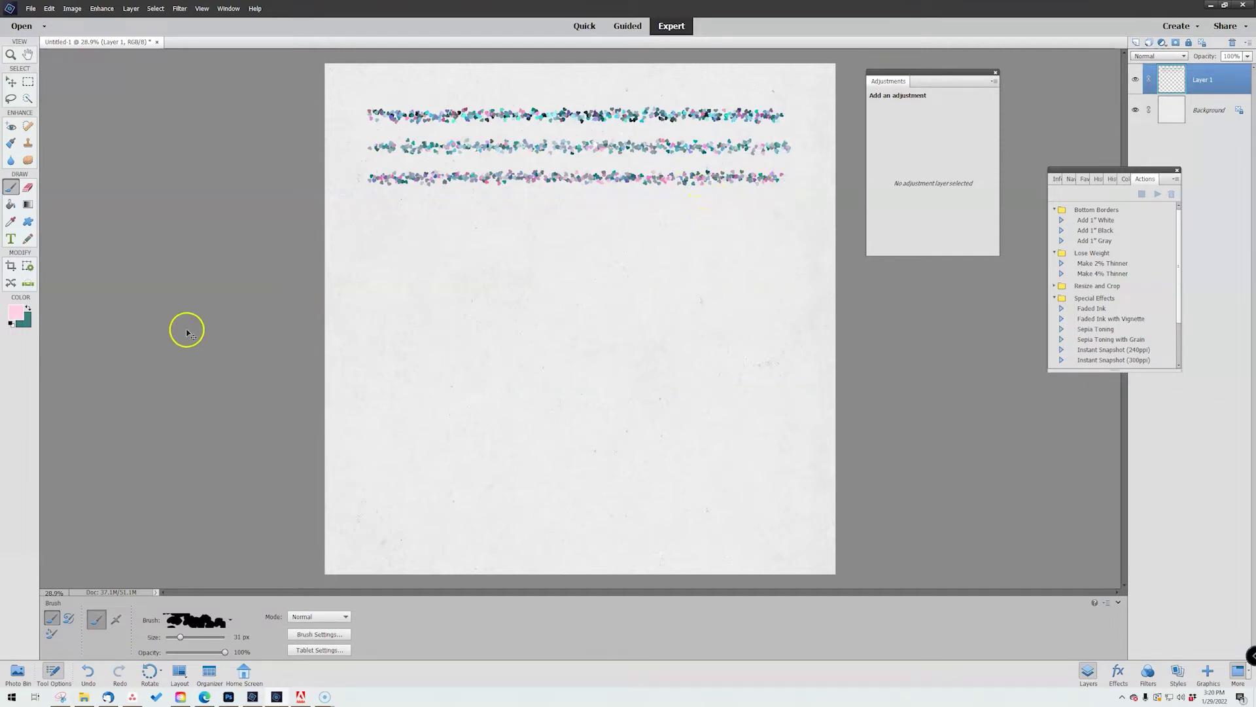
key(ctrl+z)
click(165, 618)
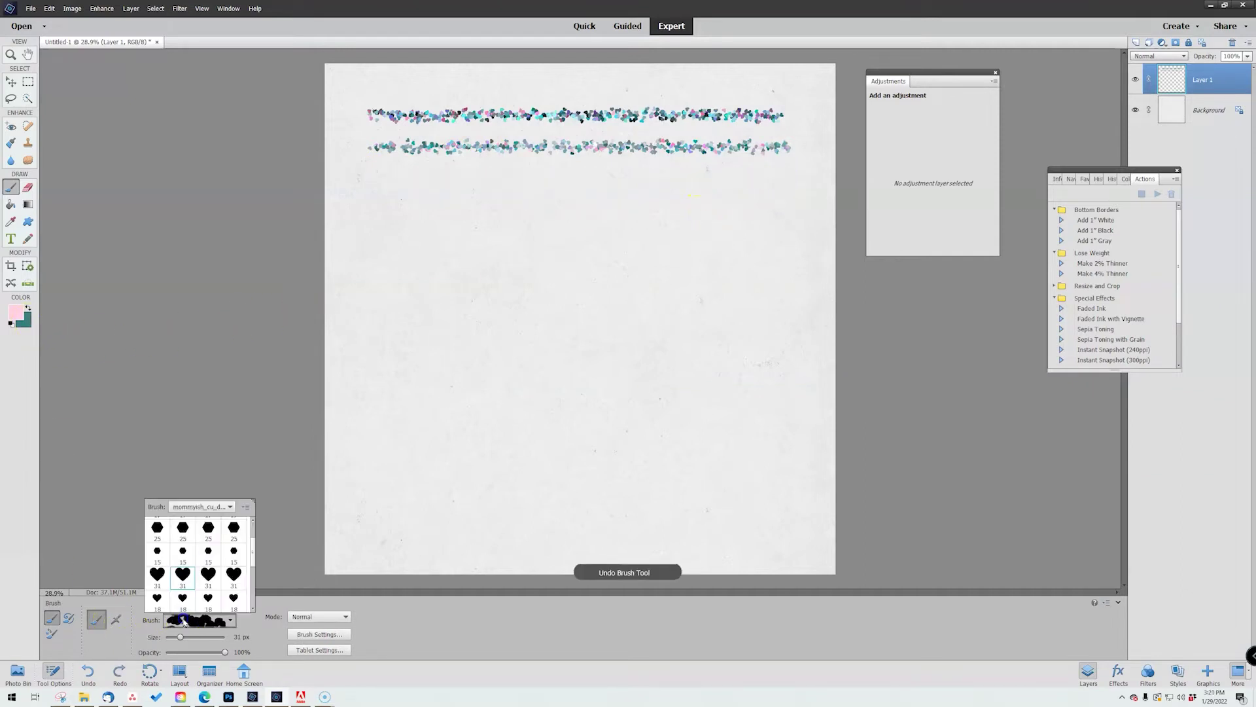
click(157, 583)
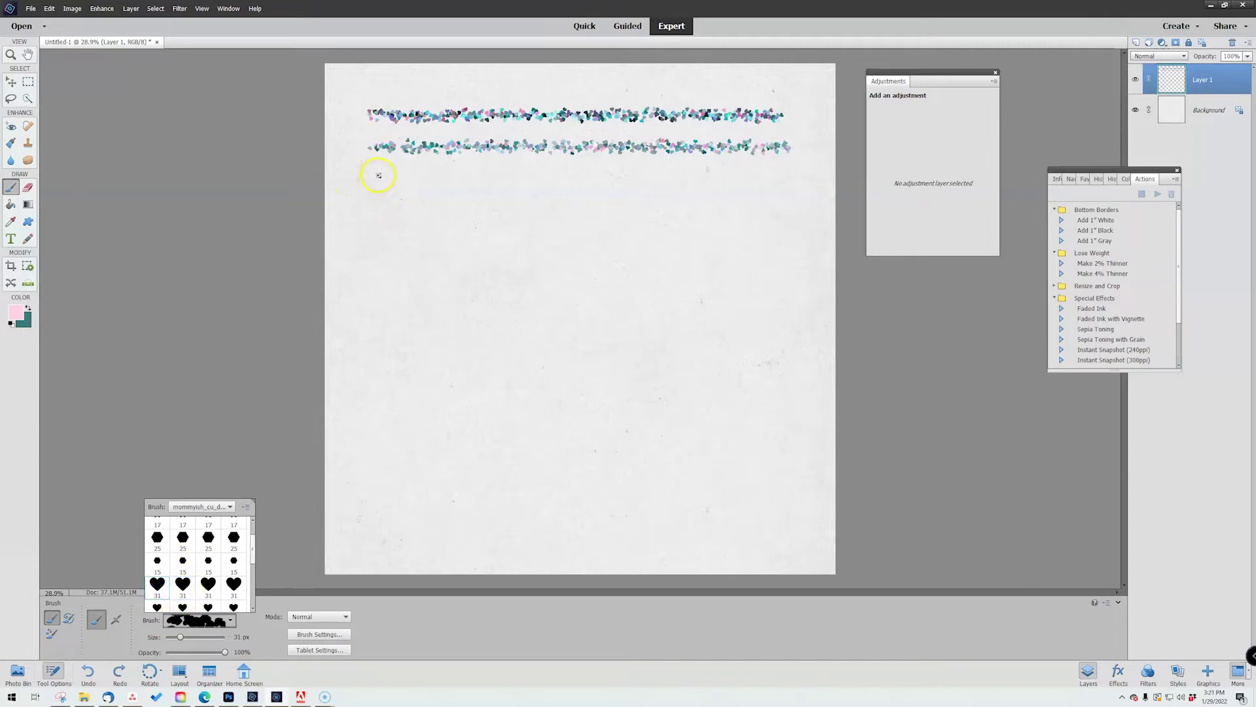
drag(378, 176, 783, 179)
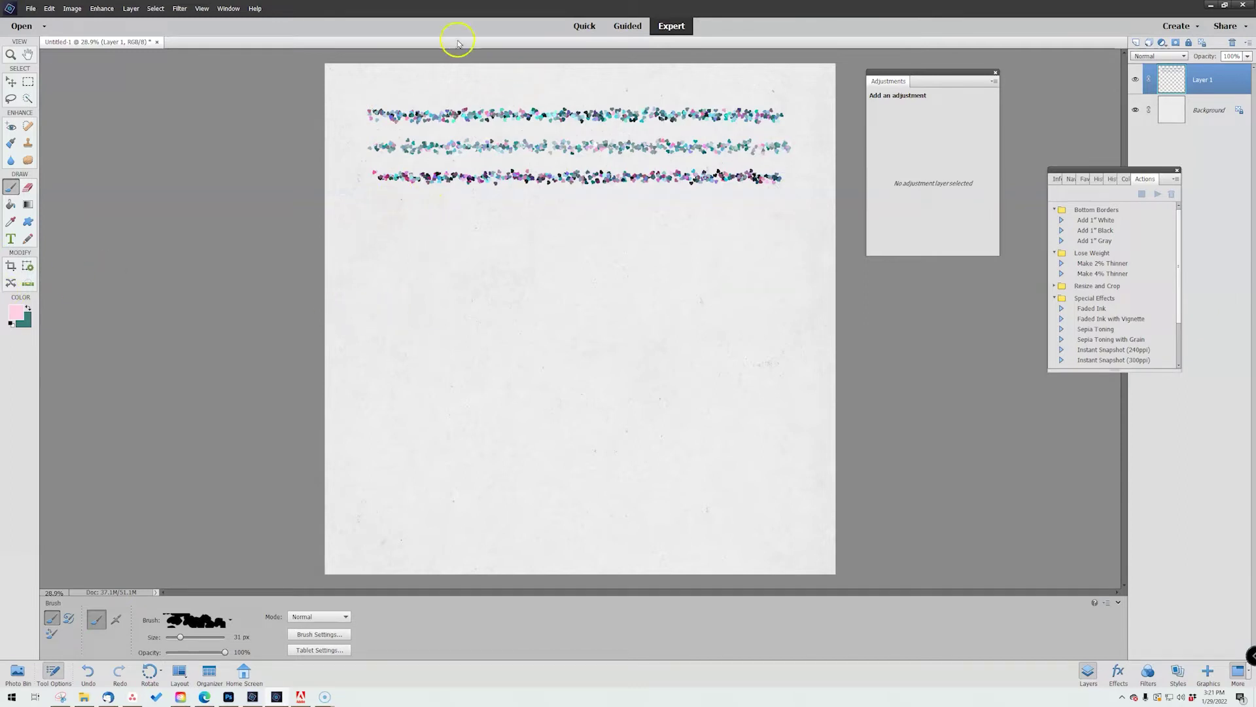
Change the background colour to a lighter, softer teal.
scroll(584, 90, up, 5)
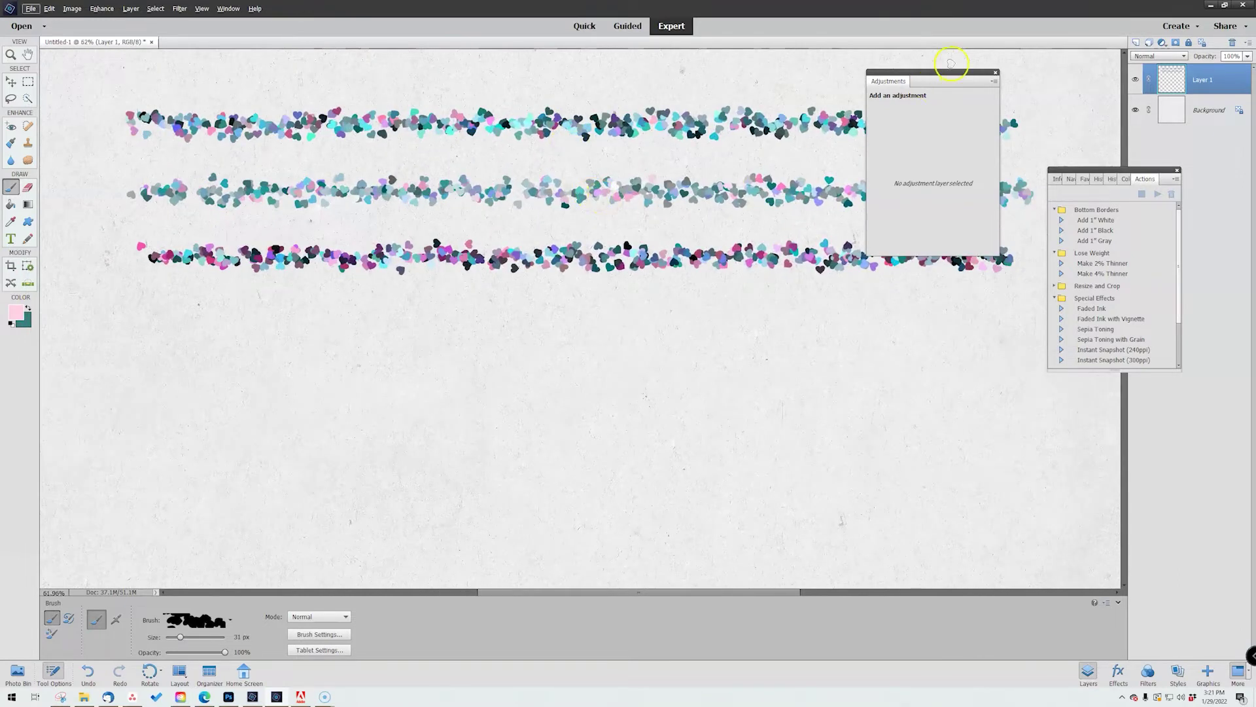
drag(954, 74, 1132, 61)
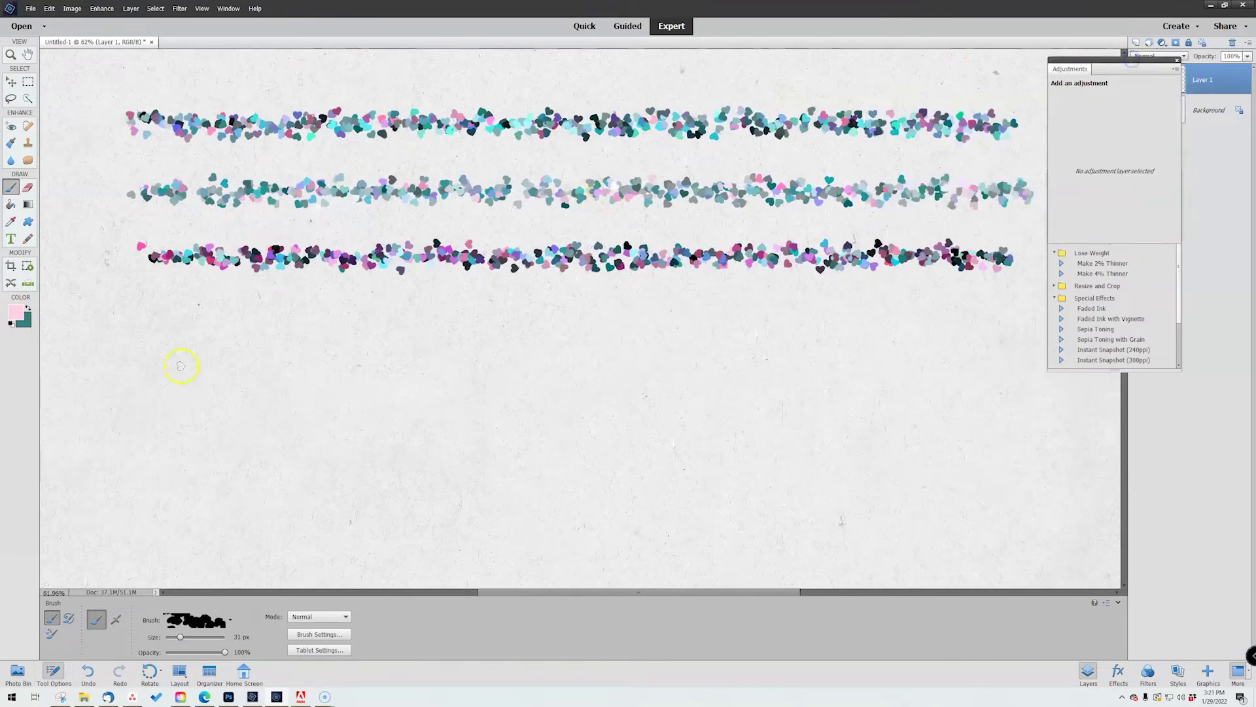
click(23, 322)
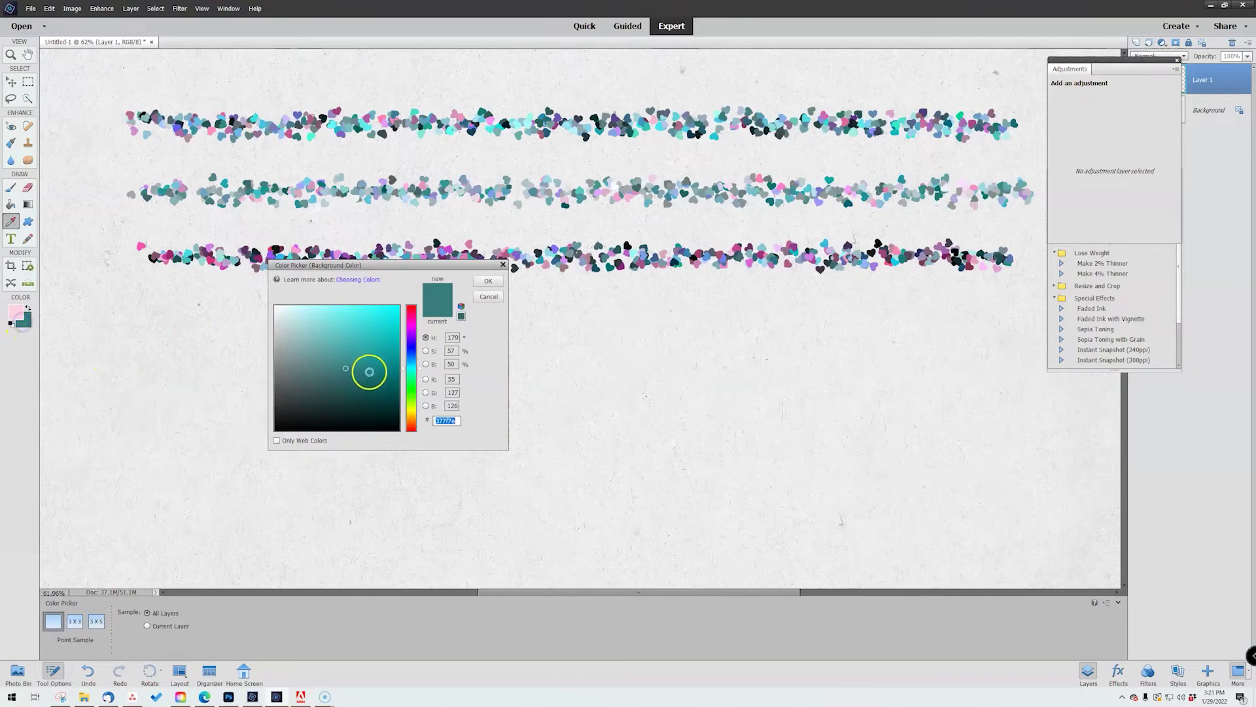
drag(420, 371, 419, 368)
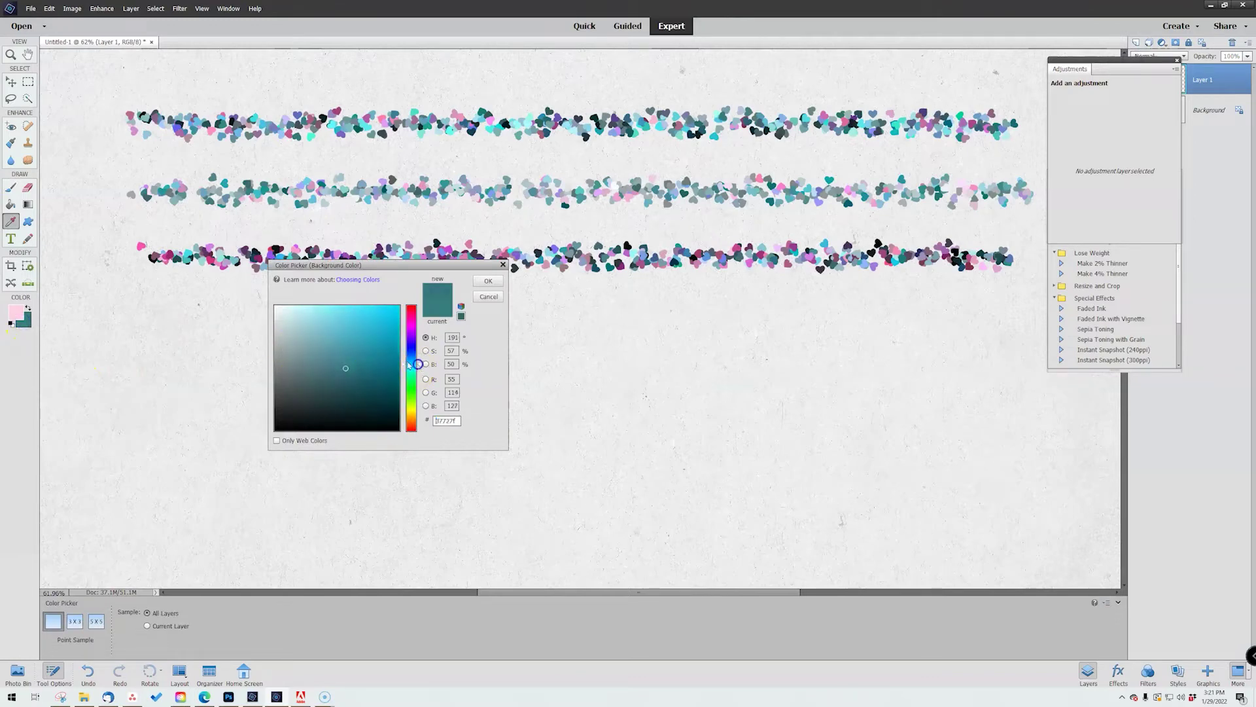
drag(346, 345, 324, 350)
click(499, 297)
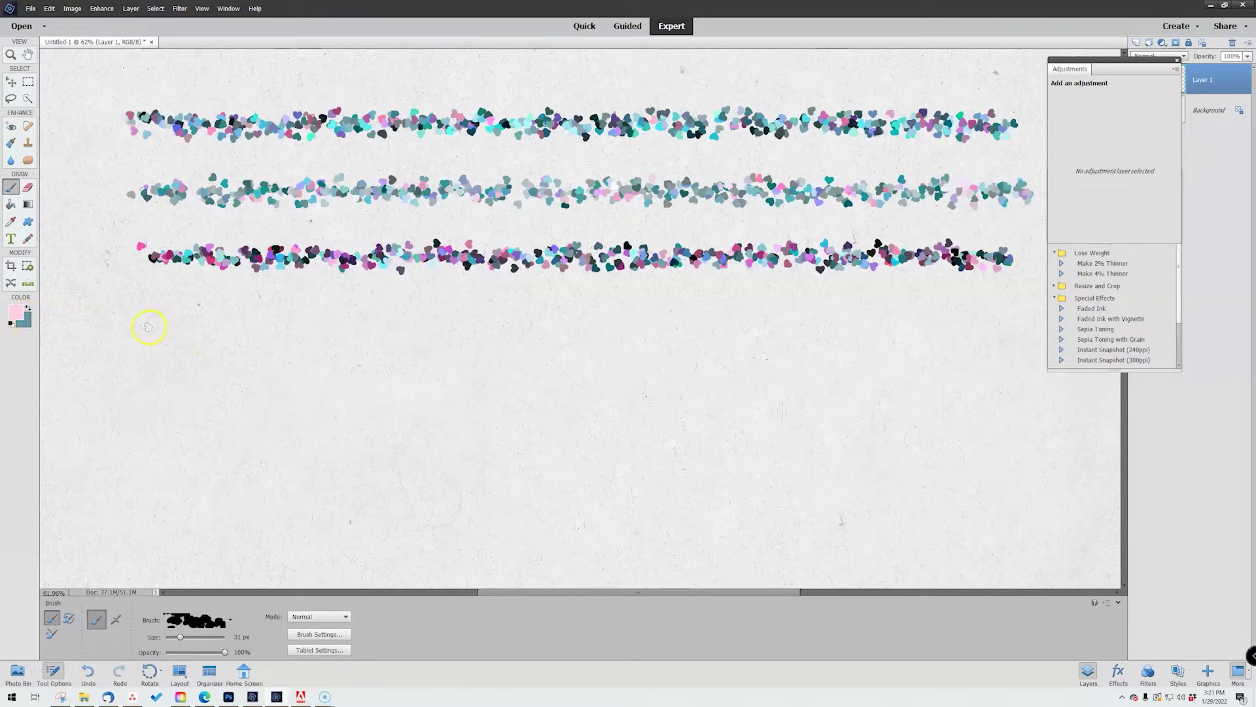
Paint a fourth and a fifth row of heart glitter across the paper.
drag(148, 327, 1008, 337)
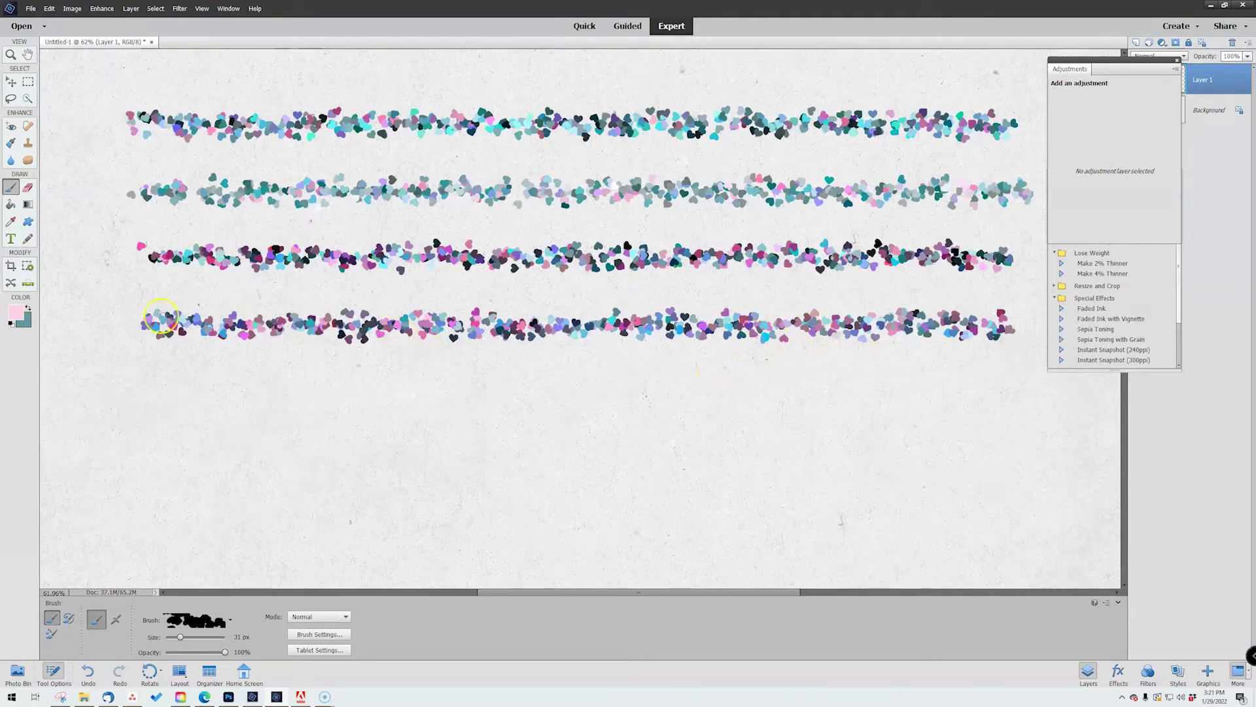
click(26, 325)
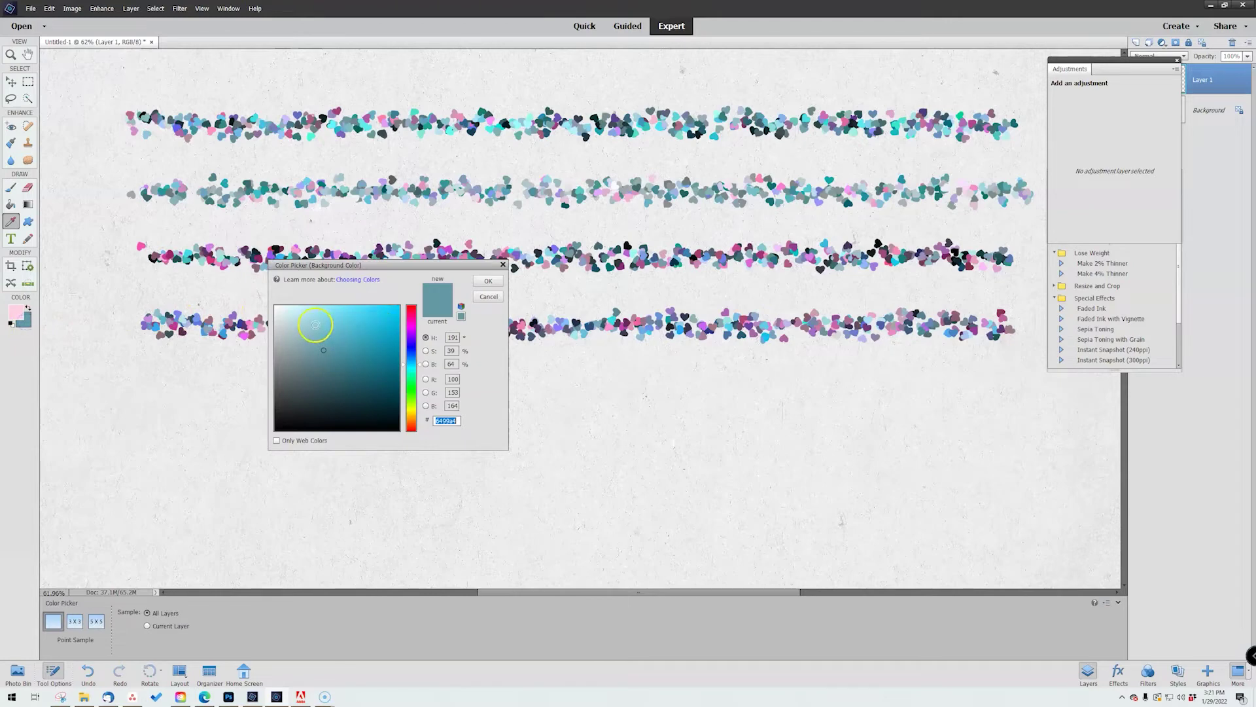
click(489, 282)
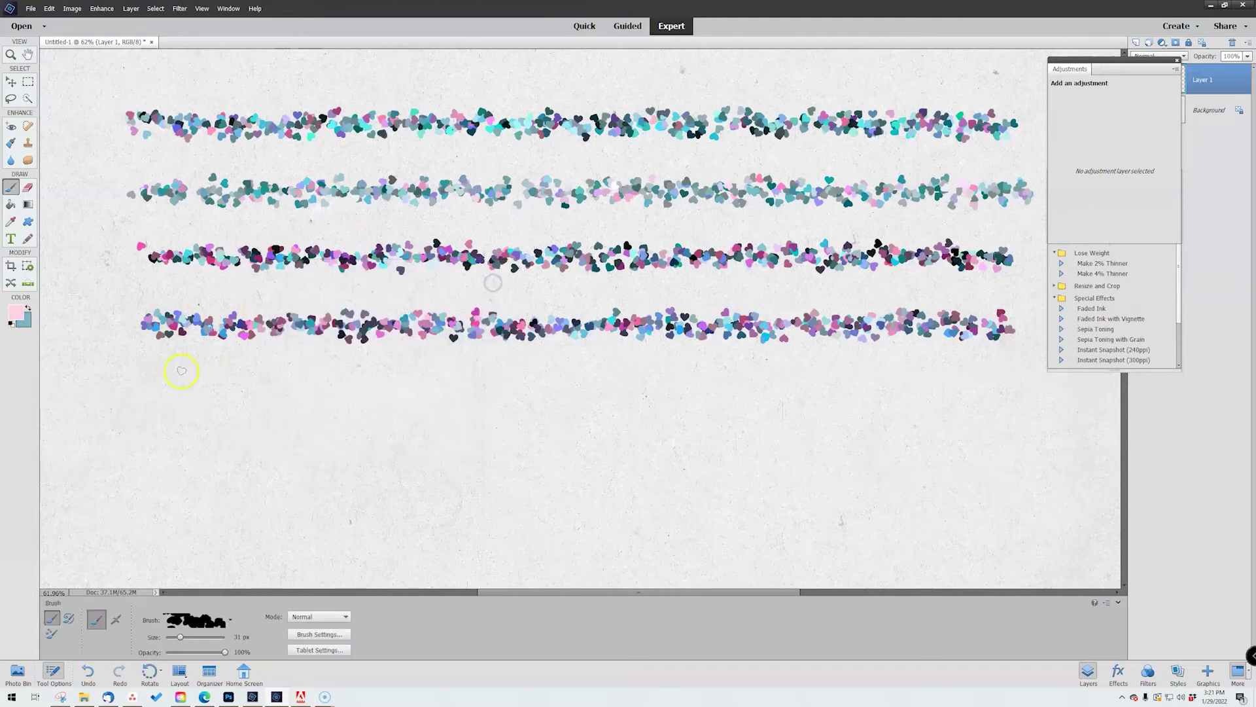
drag(145, 386, 1005, 391)
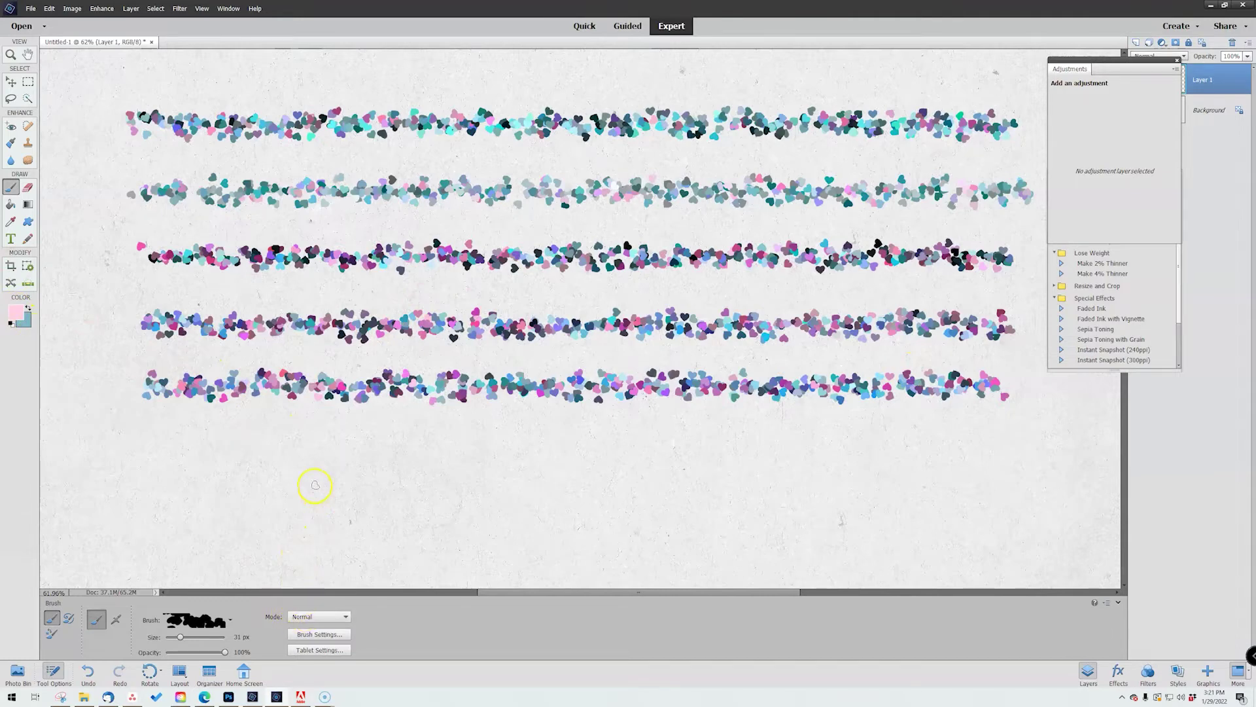
scroll(246, 457, down, 3)
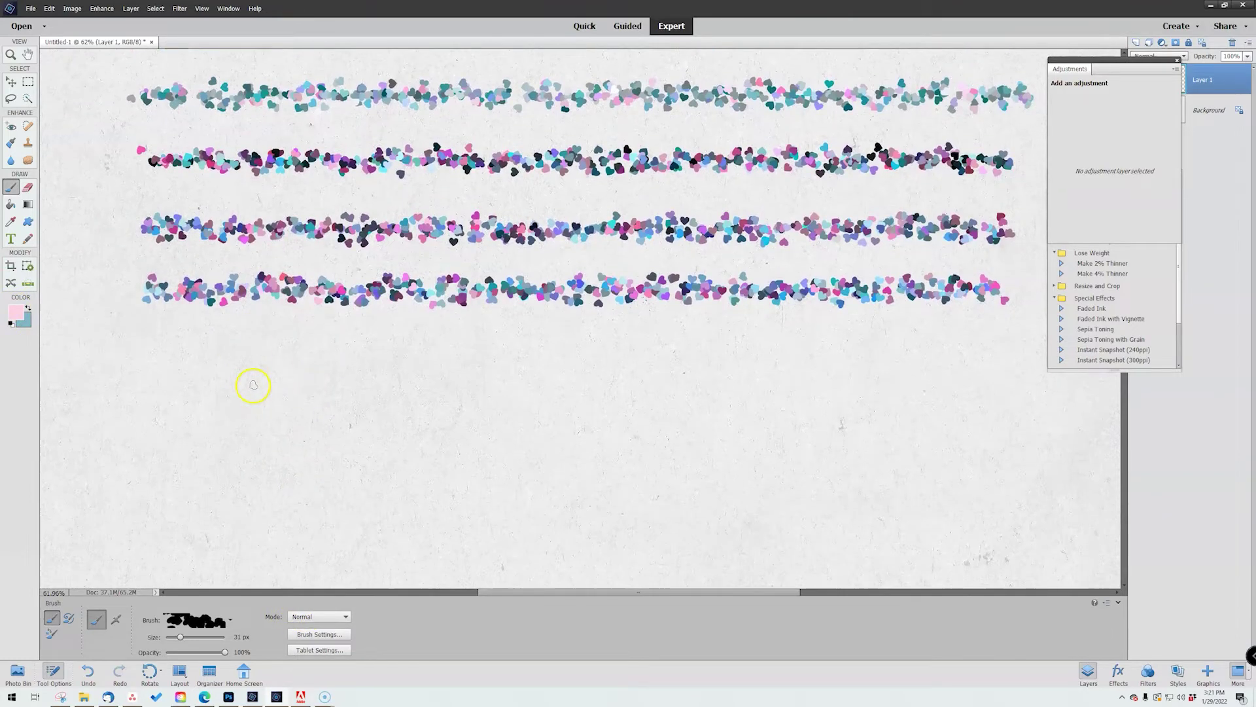
scroll(249, 387, down, 2)
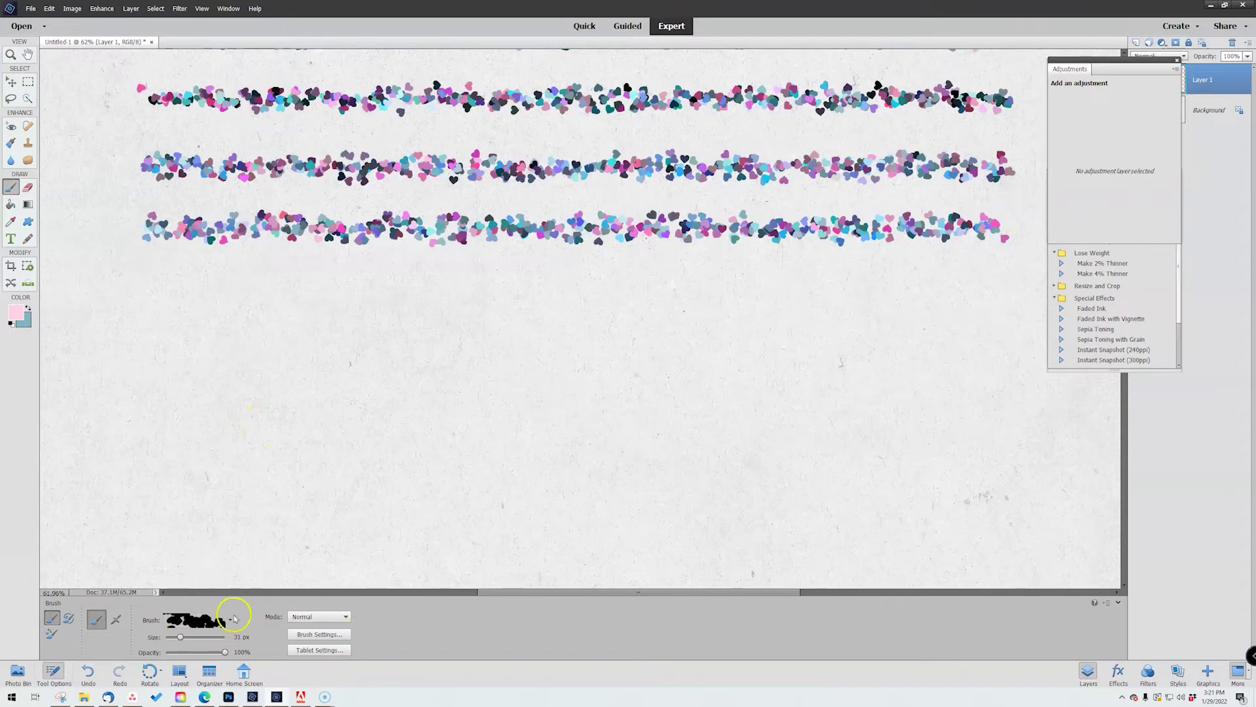
Set Hue Jitter to 0% in Brush Settings and paint a pink-only heart row.
click(319, 634)
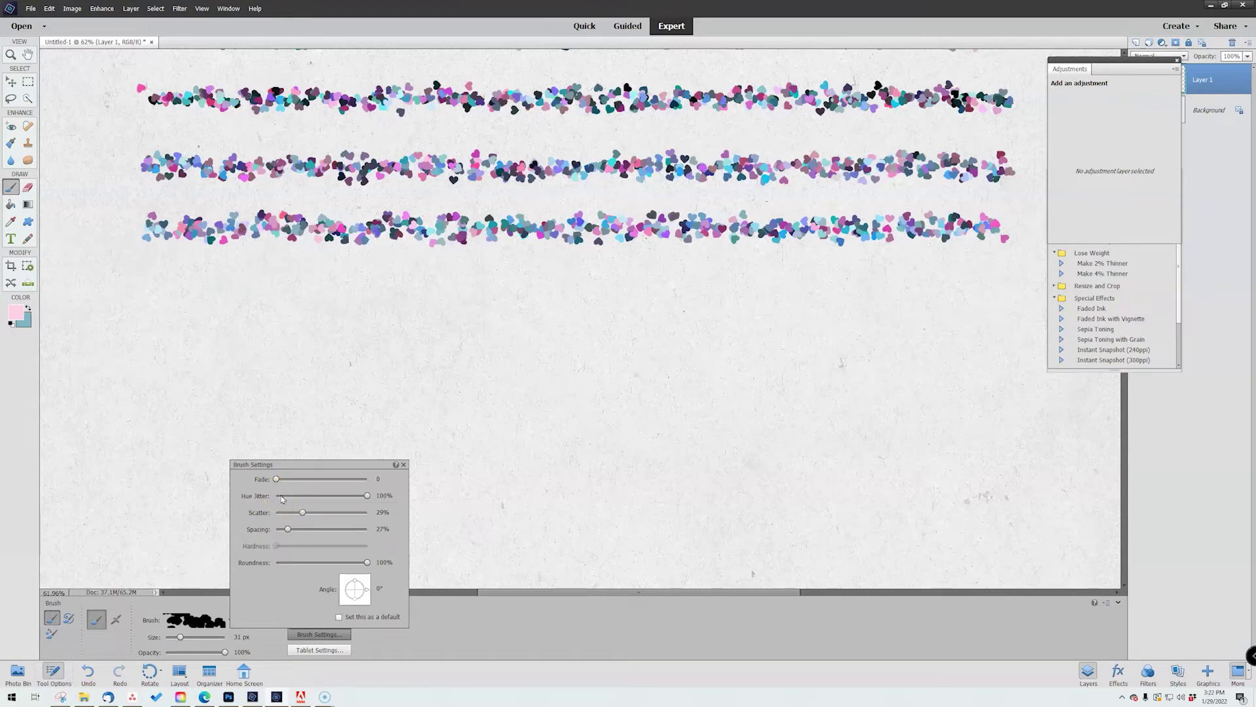
click(227, 452)
drag(366, 495, 240, 496)
mouse_move(150, 304)
mouse_down()
mouse_move(358, 322)
mouse_move(967, 317)
mouse_up()
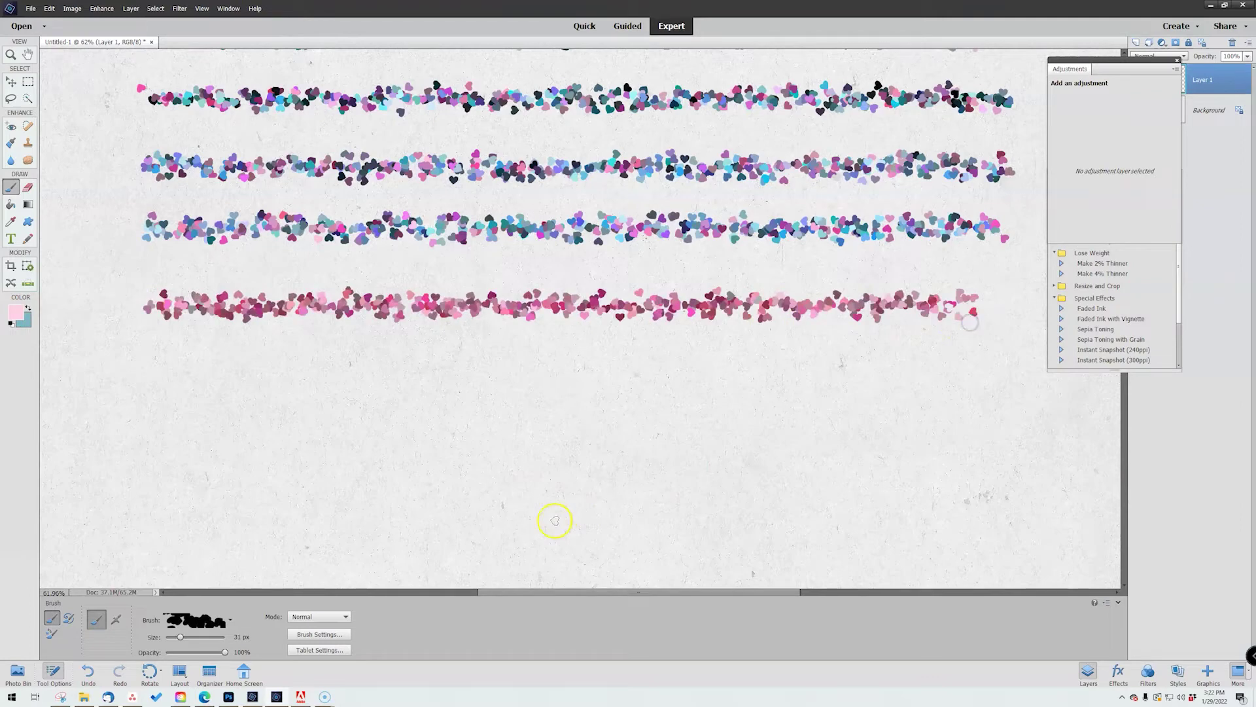
Restore Hue Jitter to 100% and paint a multicoloured heart row.
click(329, 635)
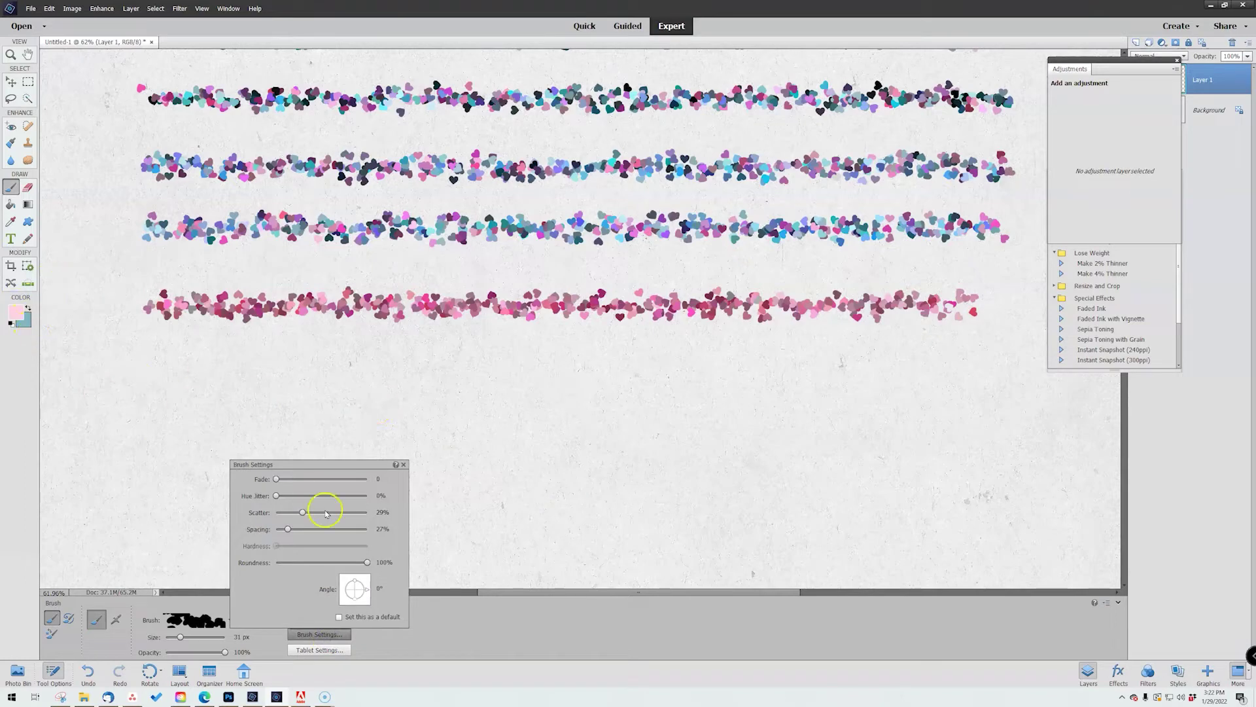
drag(276, 496, 403, 497)
click(147, 361)
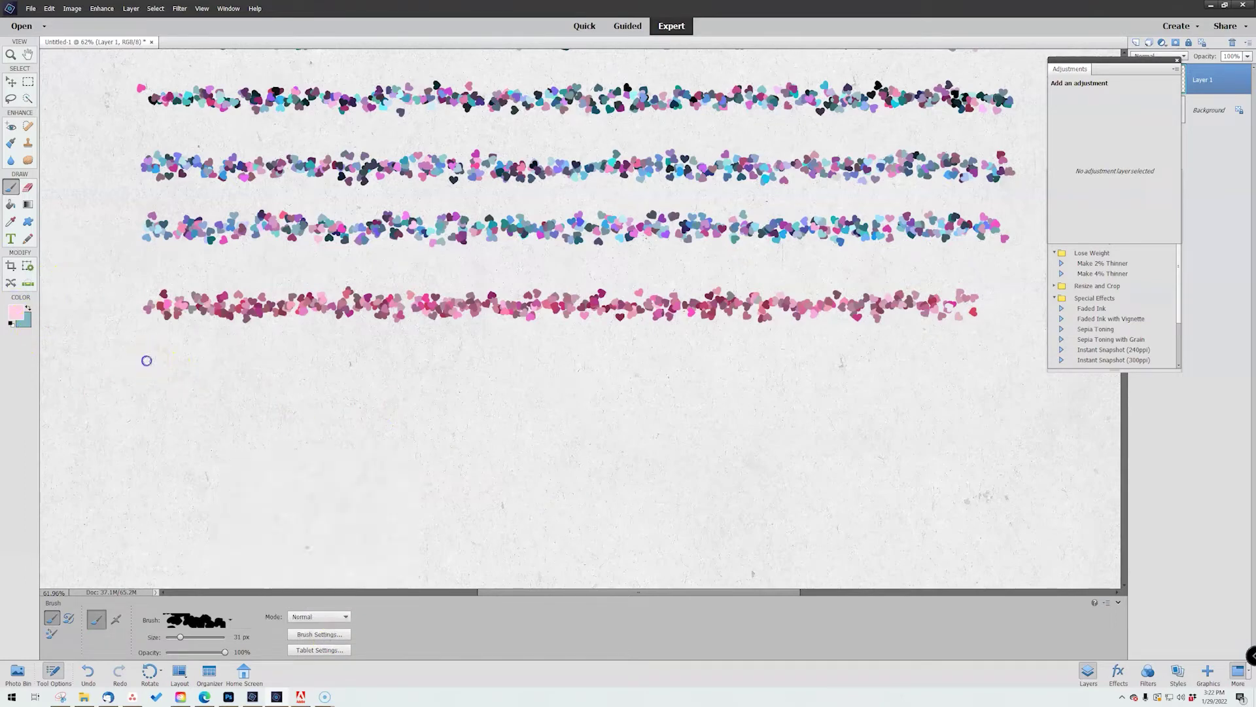
mouse_move(147, 360)
mouse_down()
mouse_move(724, 356)
mouse_move(975, 375)
mouse_up()
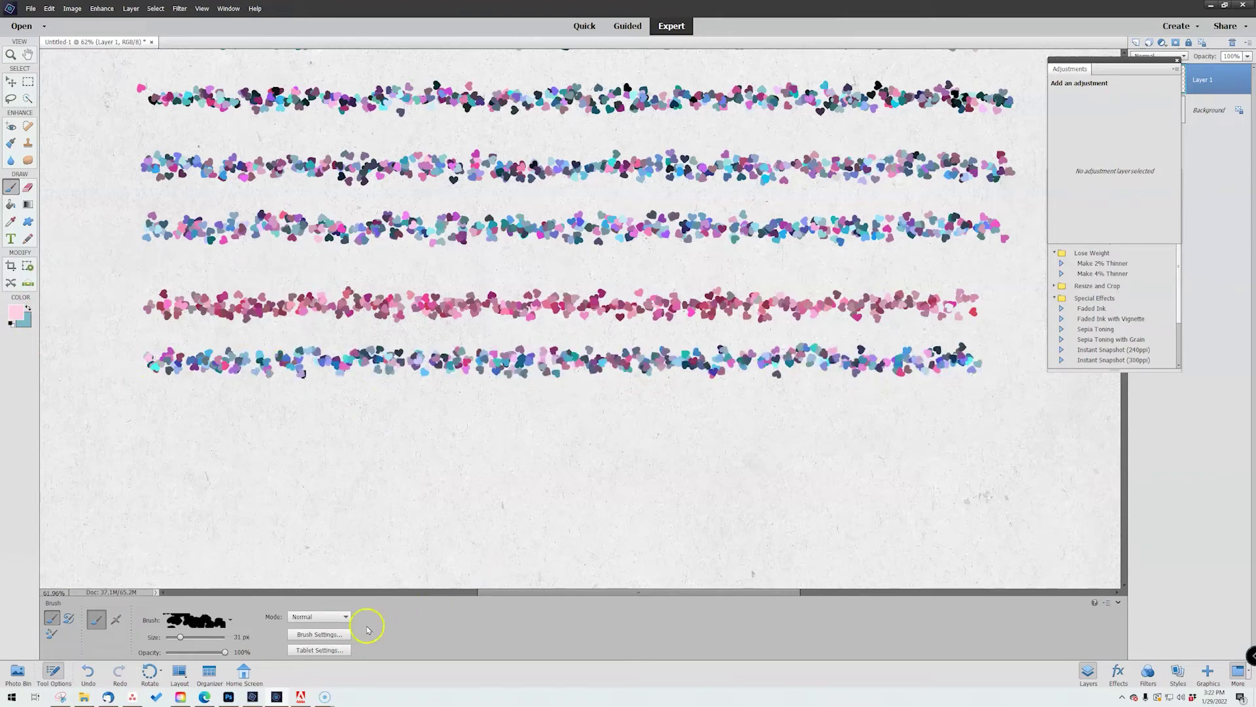
Undo the test heart rows, leaving the top heart rows.
key(ctrl+z)
key(ctrl+z)
key(ctrl+z)
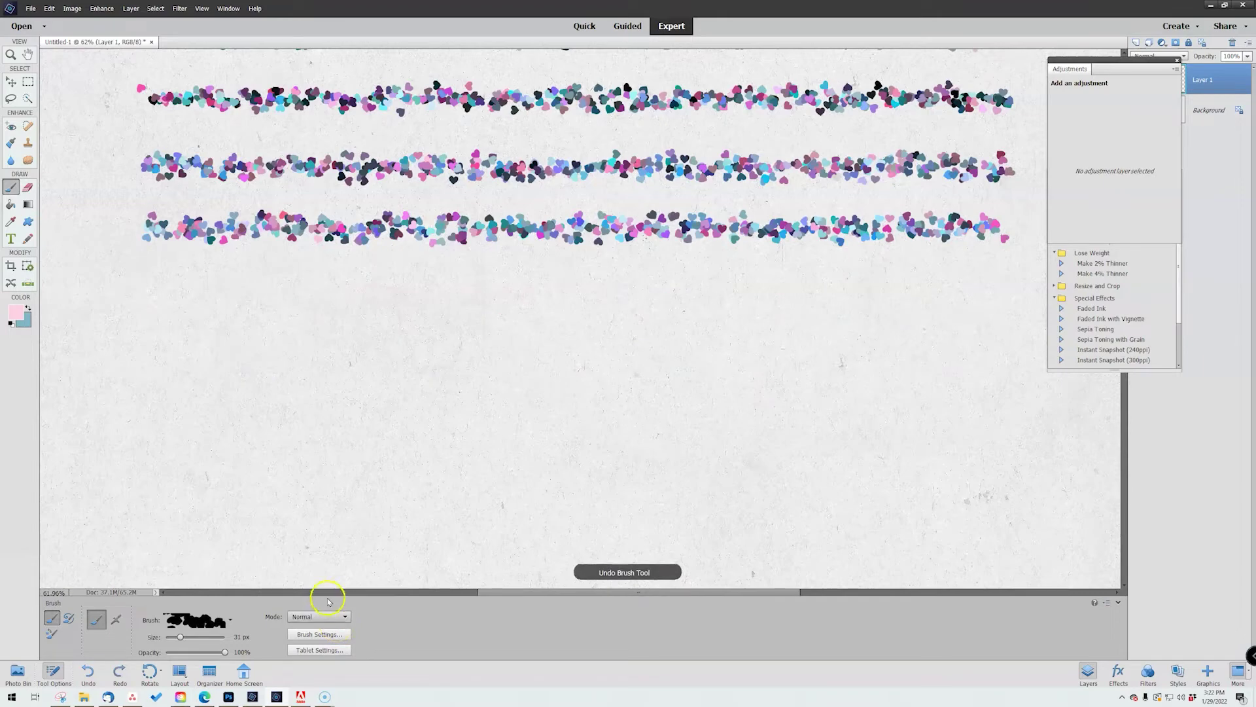
key(ctrl+z)
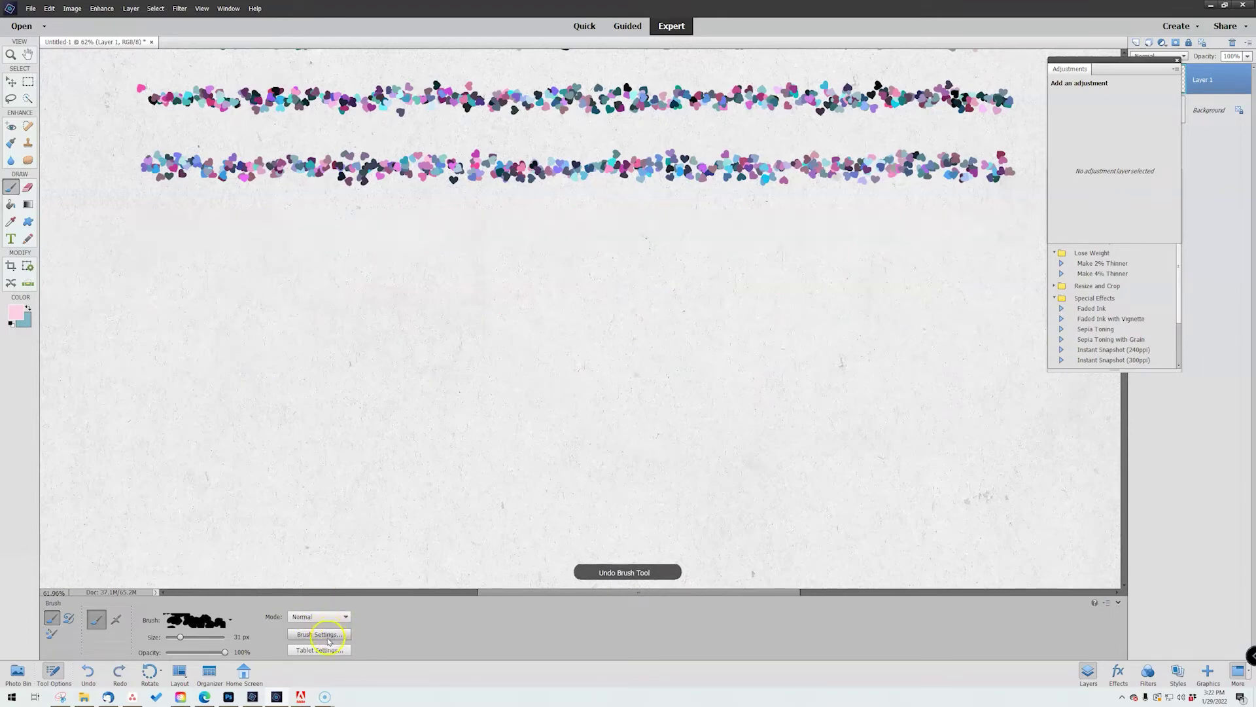
click(329, 635)
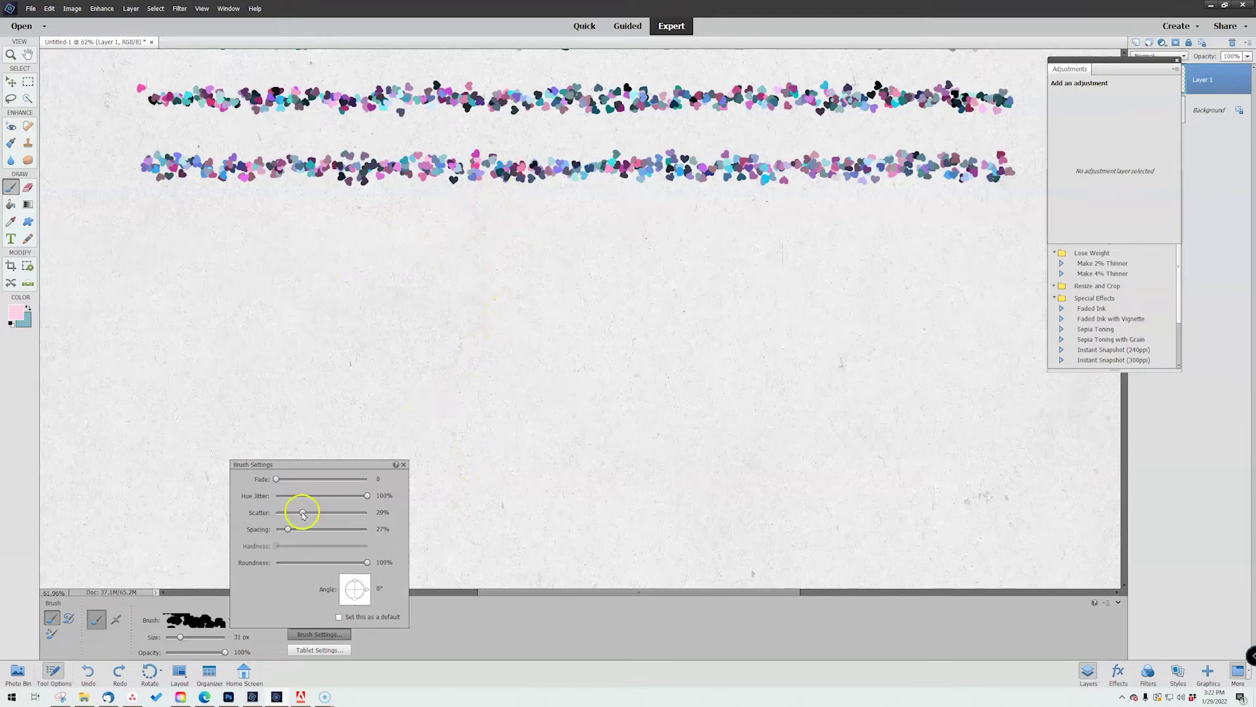
Test strokes with Scatter reduced to 12% and a smaller brush, then undo them.
drag(301, 512, 288, 513)
mouse_move(147, 244)
mouse_down()
mouse_move(576, 249)
mouse_move(701, 237)
mouse_move(667, 233)
mouse_move(493, 294)
mouse_move(503, 275)
mouse_move(614, 288)
mouse_move(684, 278)
mouse_up()
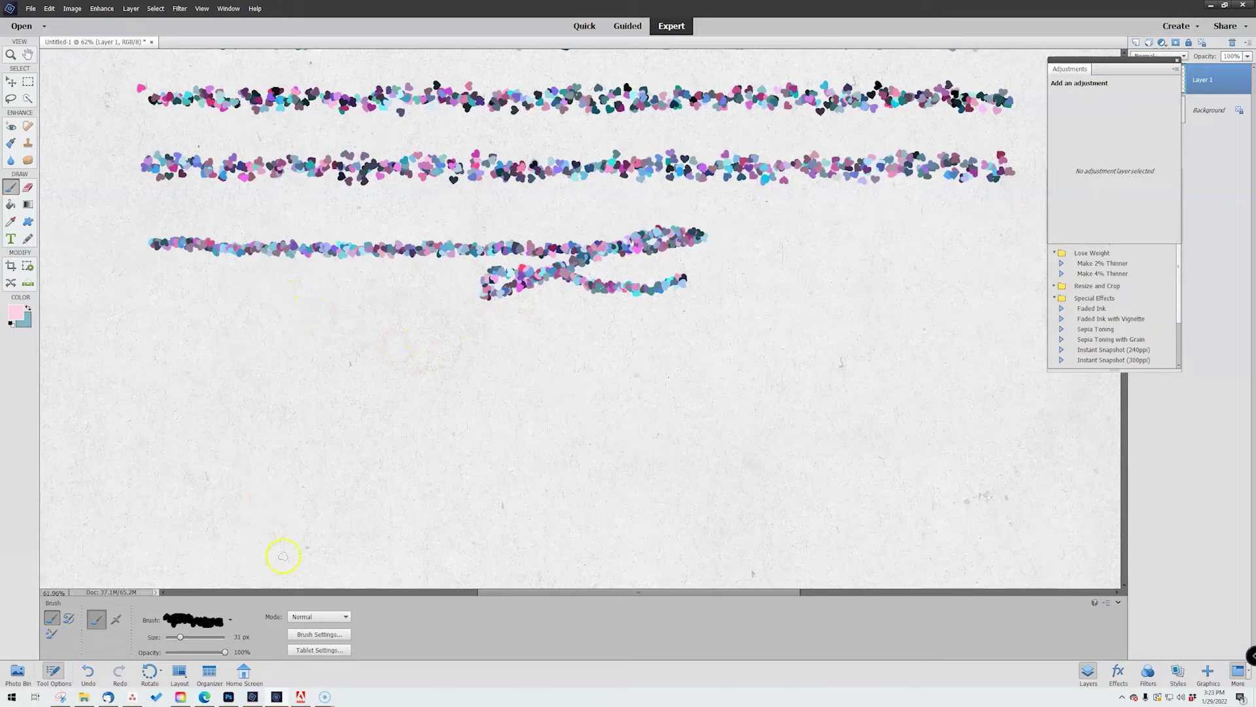
drag(180, 637, 172, 639)
mouse_move(168, 335)
mouse_down()
mouse_move(286, 337)
mouse_move(210, 355)
mouse_move(321, 364)
mouse_up()
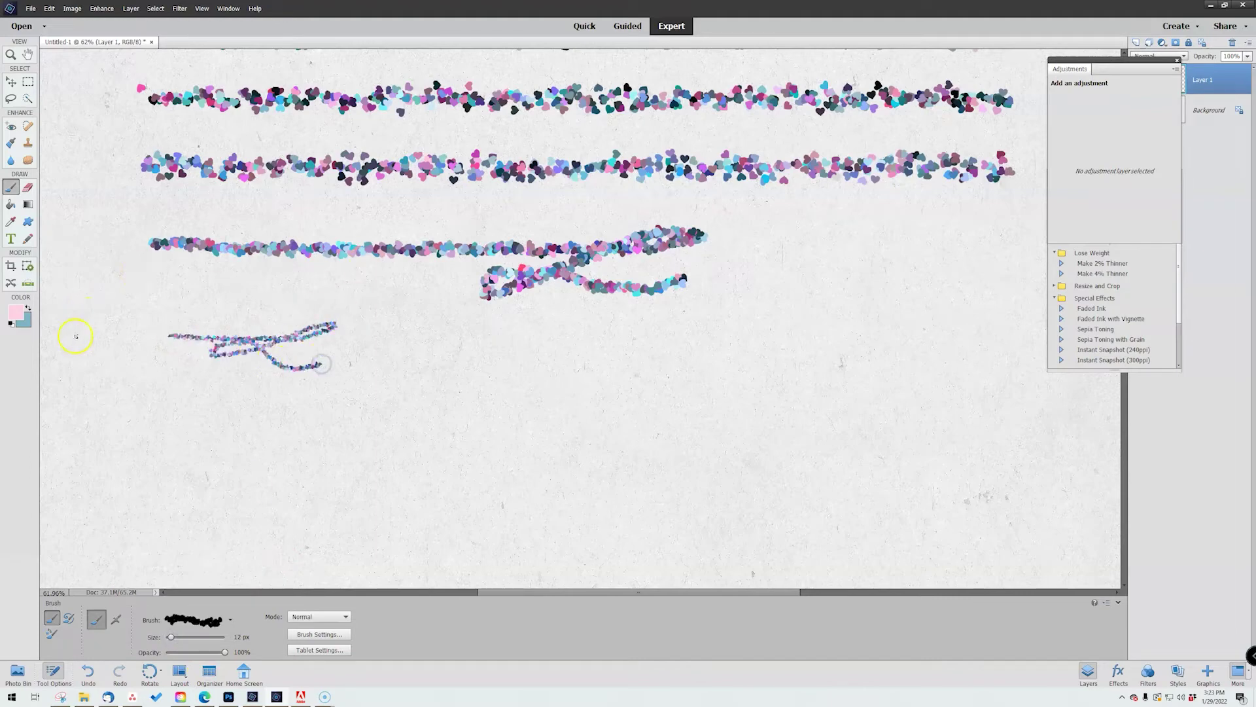
key(ctrl+z)
key(ctrl+z)
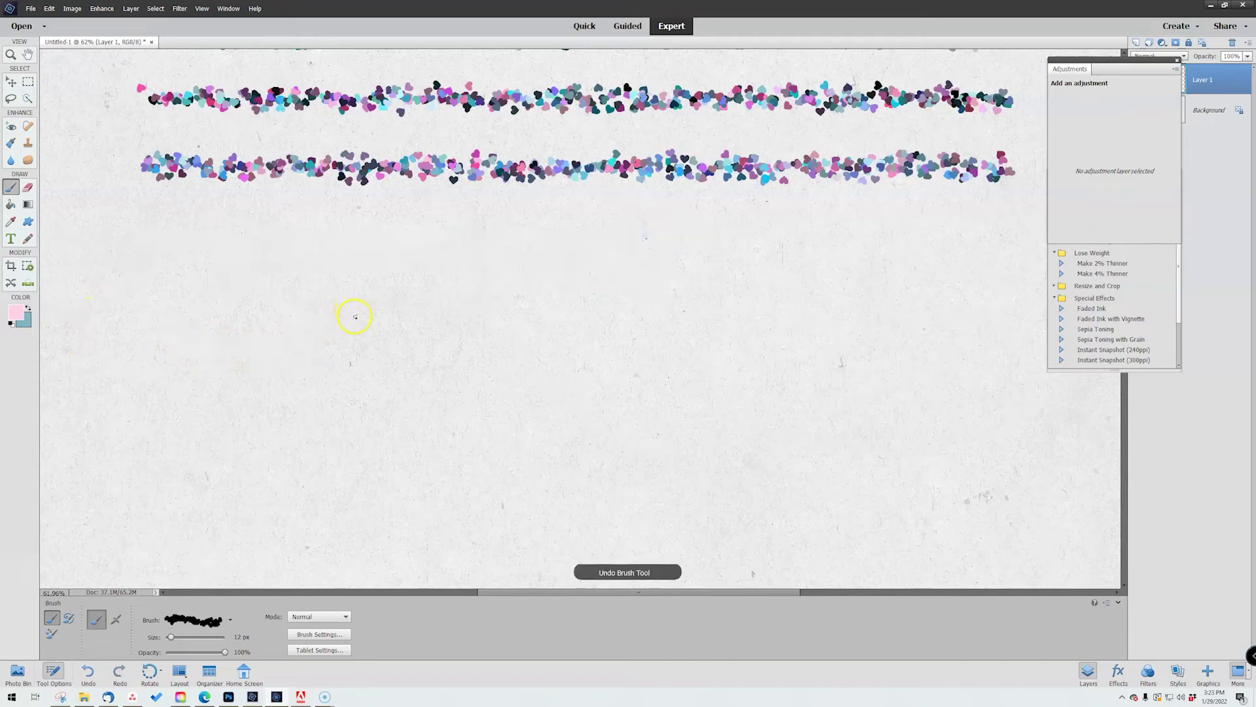
Paint a new full-width row with the 31 px heart brush tip.
click(193, 620)
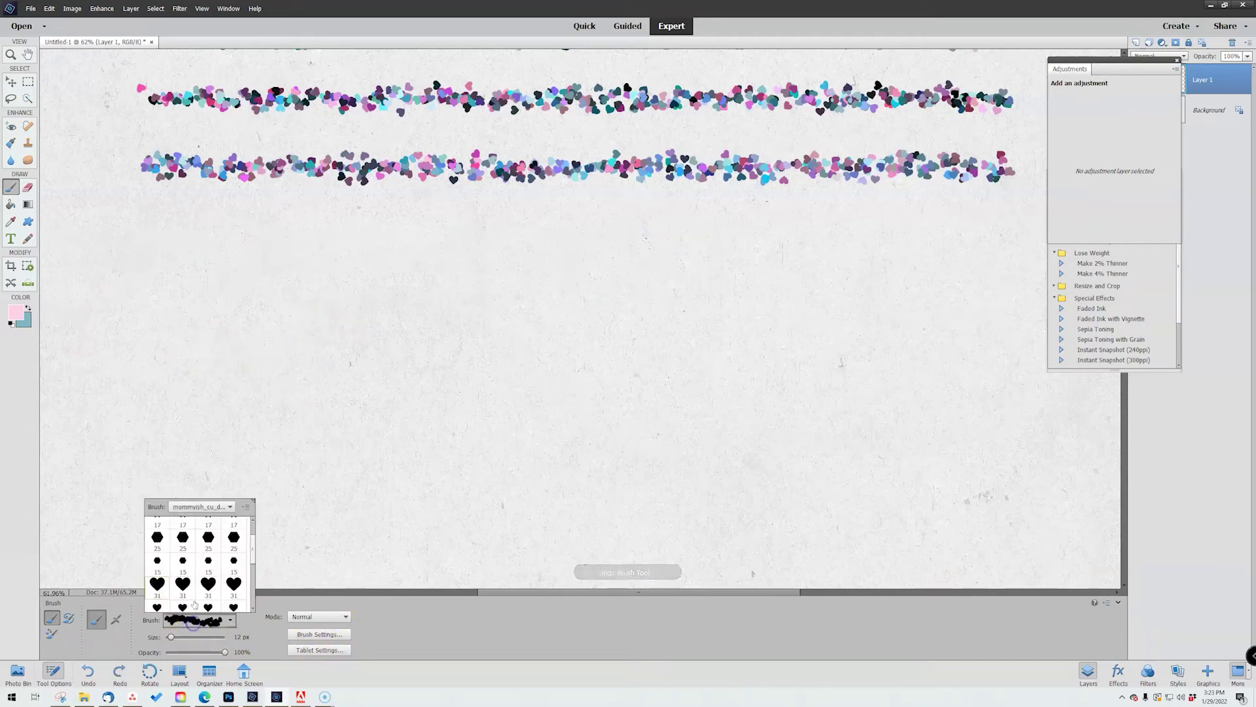
click(161, 585)
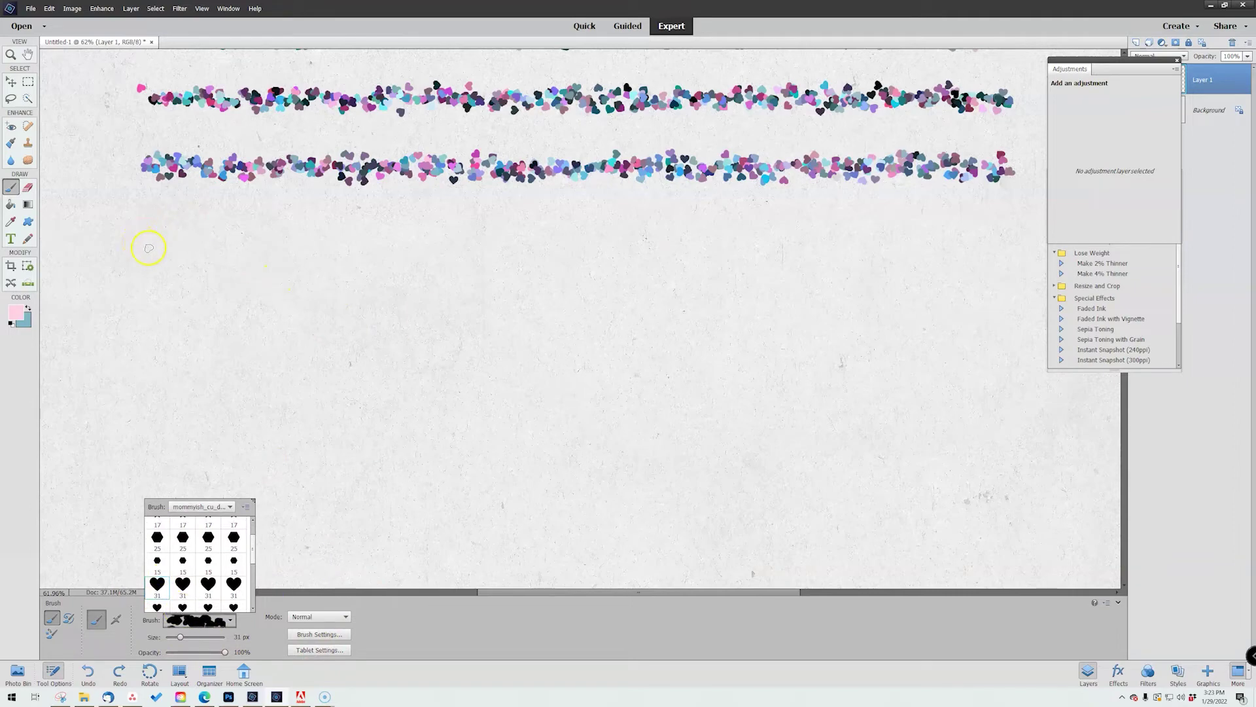
drag(149, 248, 967, 249)
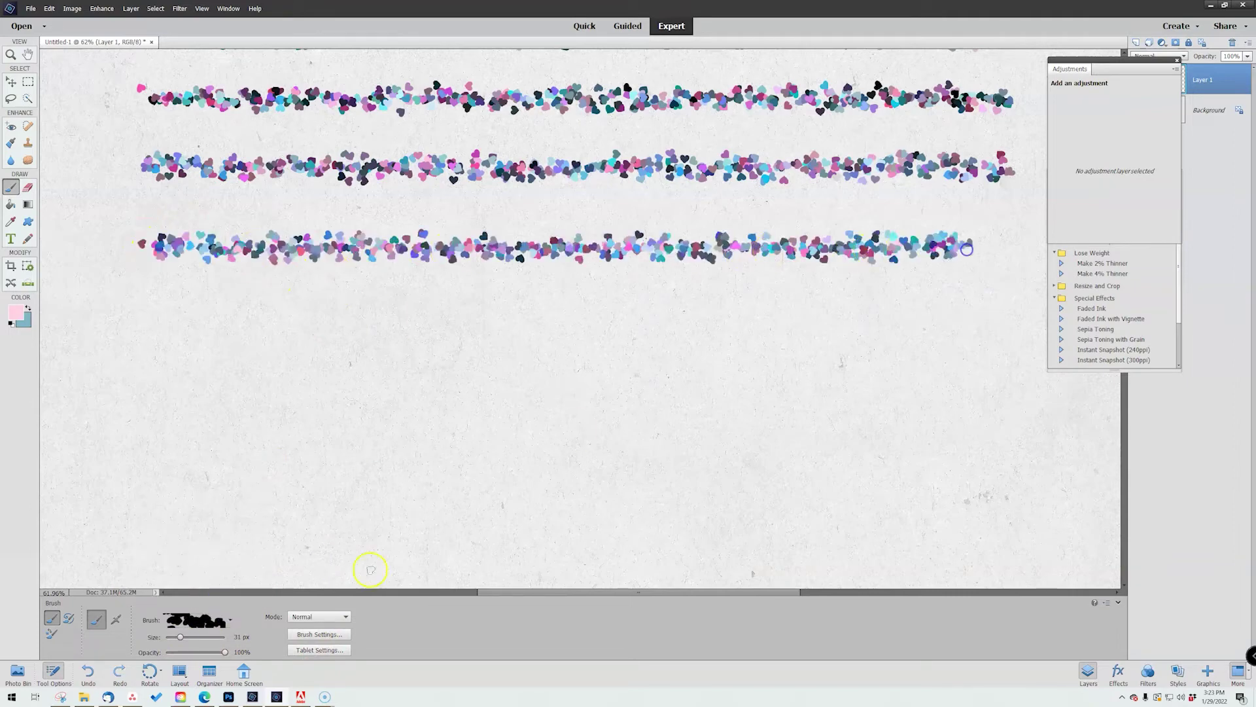
Raise Scatter to 100% and paint a wide, dense band of scattered hearts.
click(319, 634)
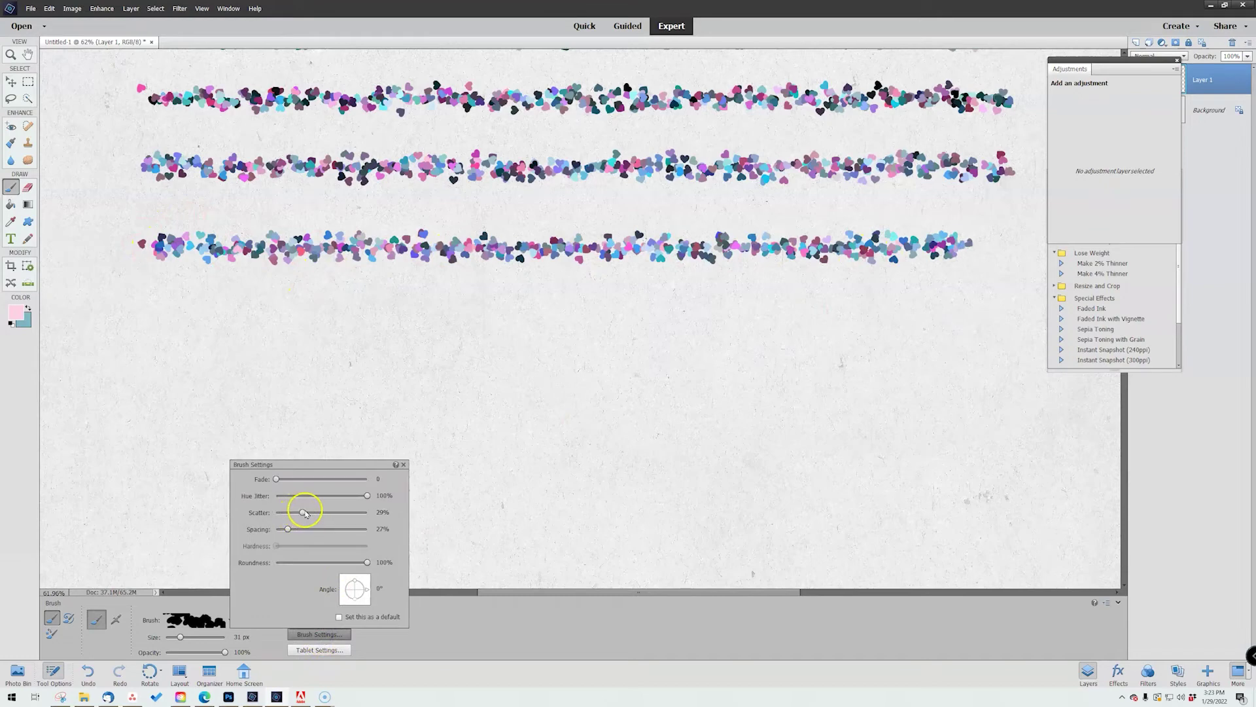
drag(305, 513, 372, 514)
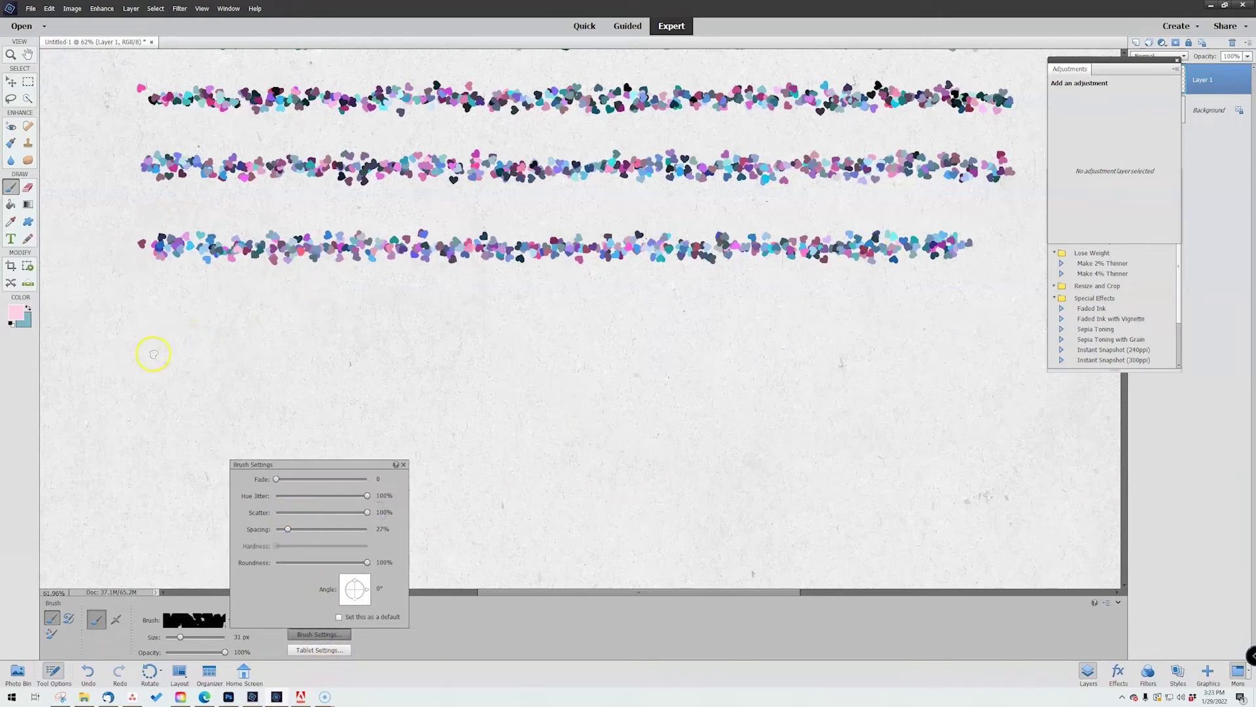
drag(981, 248, 458, 314)
mouse_move(291, 356)
mouse_down()
mouse_move(249, 340)
mouse_move(131, 359)
mouse_move(291, 357)
mouse_up()
key(ctrl+z)
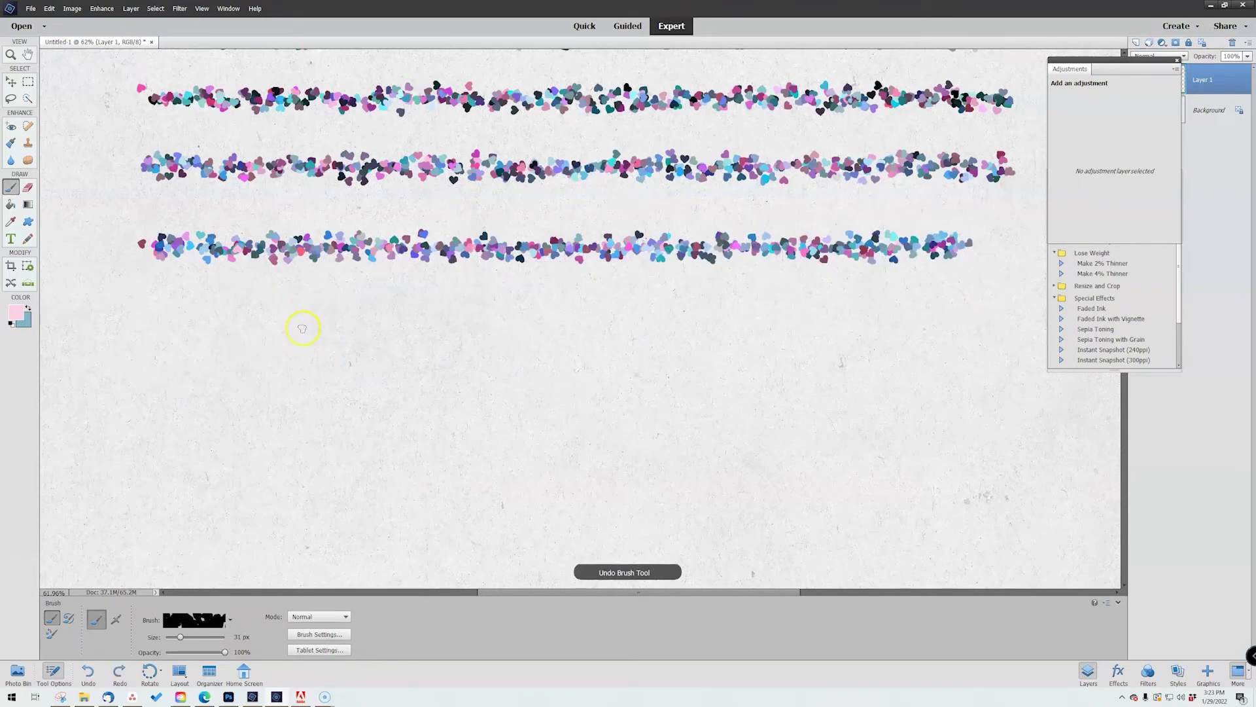
drag(166, 358, 961, 363)
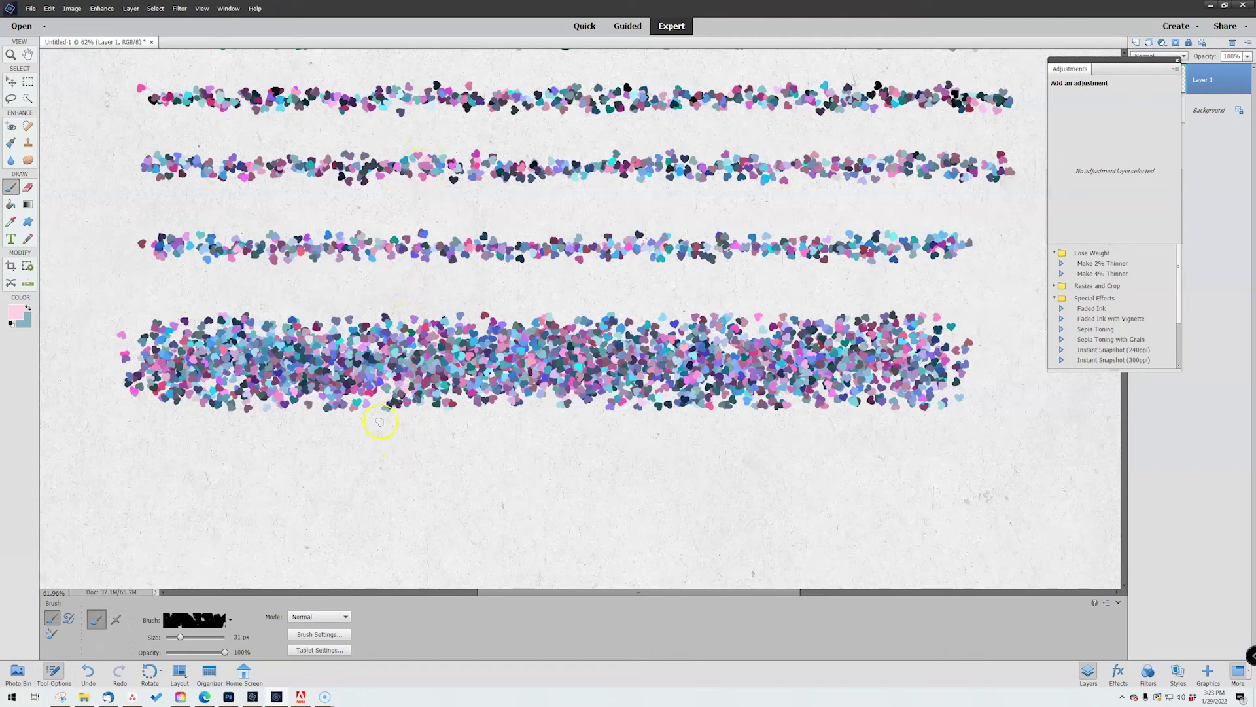
click(329, 635)
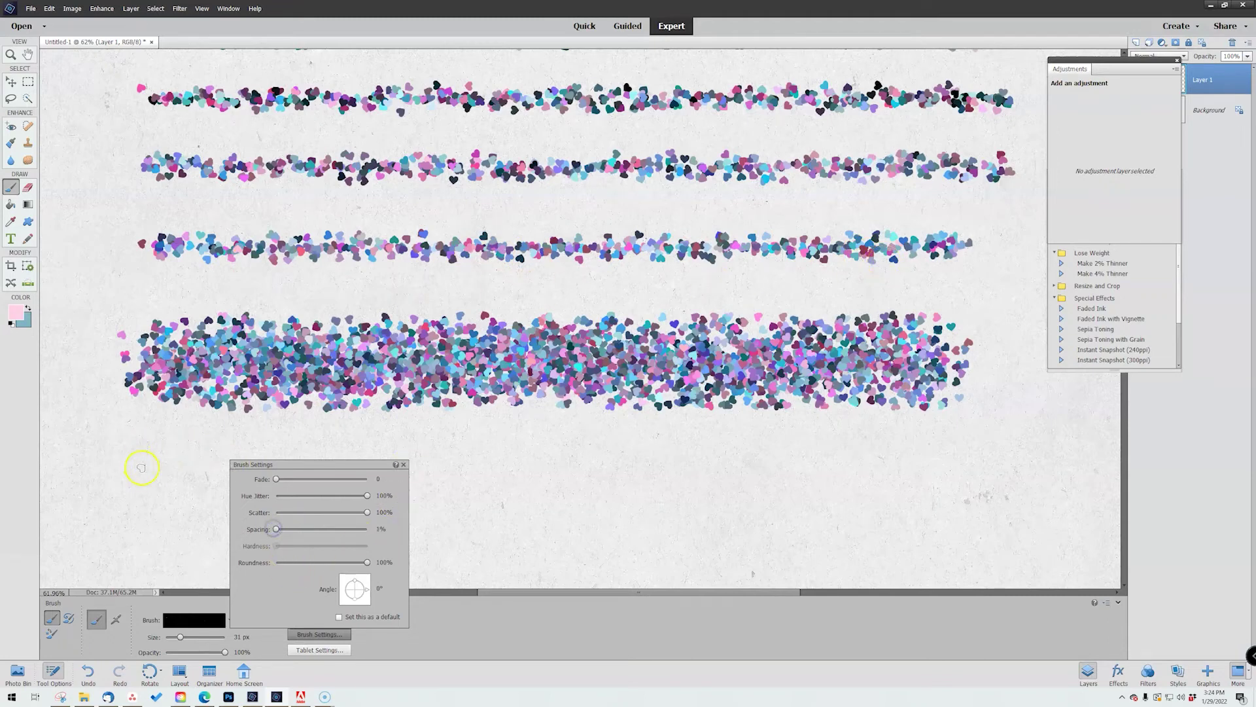
drag(140, 468, 577, 471)
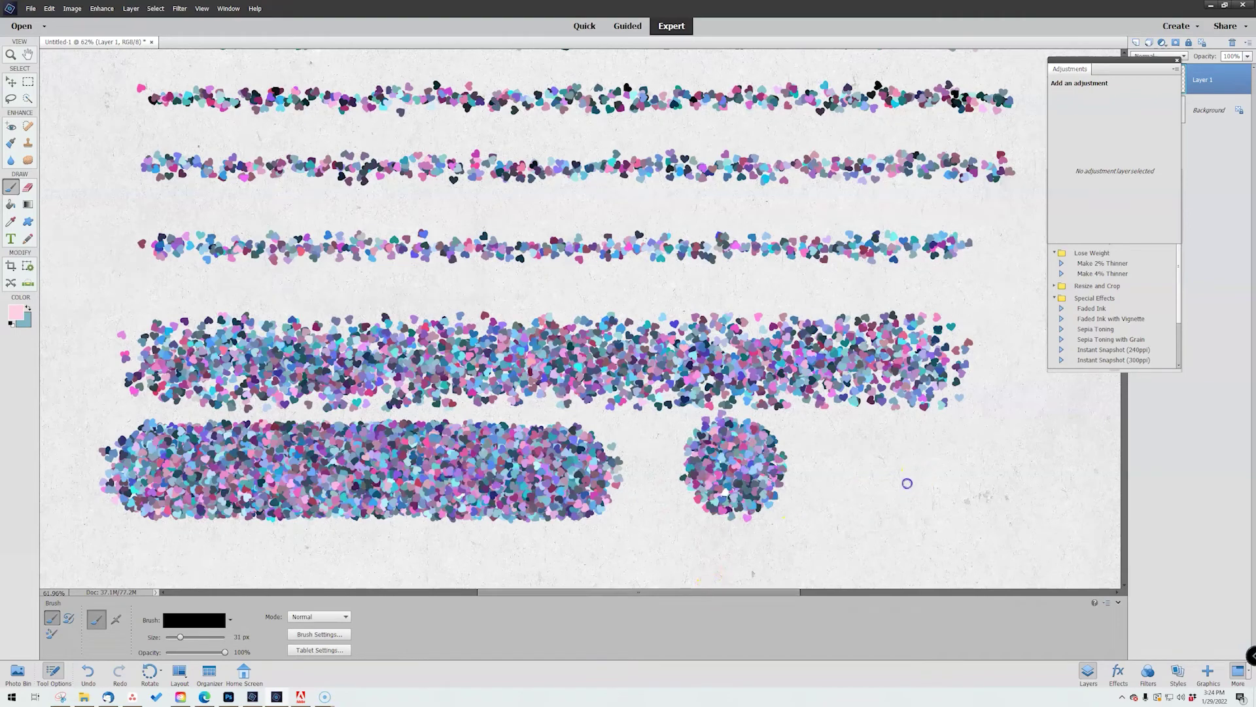
mouse_move(907, 483)
mouse_down()
mouse_move(942, 497)
mouse_move(862, 531)
mouse_move(850, 511)
mouse_move(935, 472)
mouse_up()
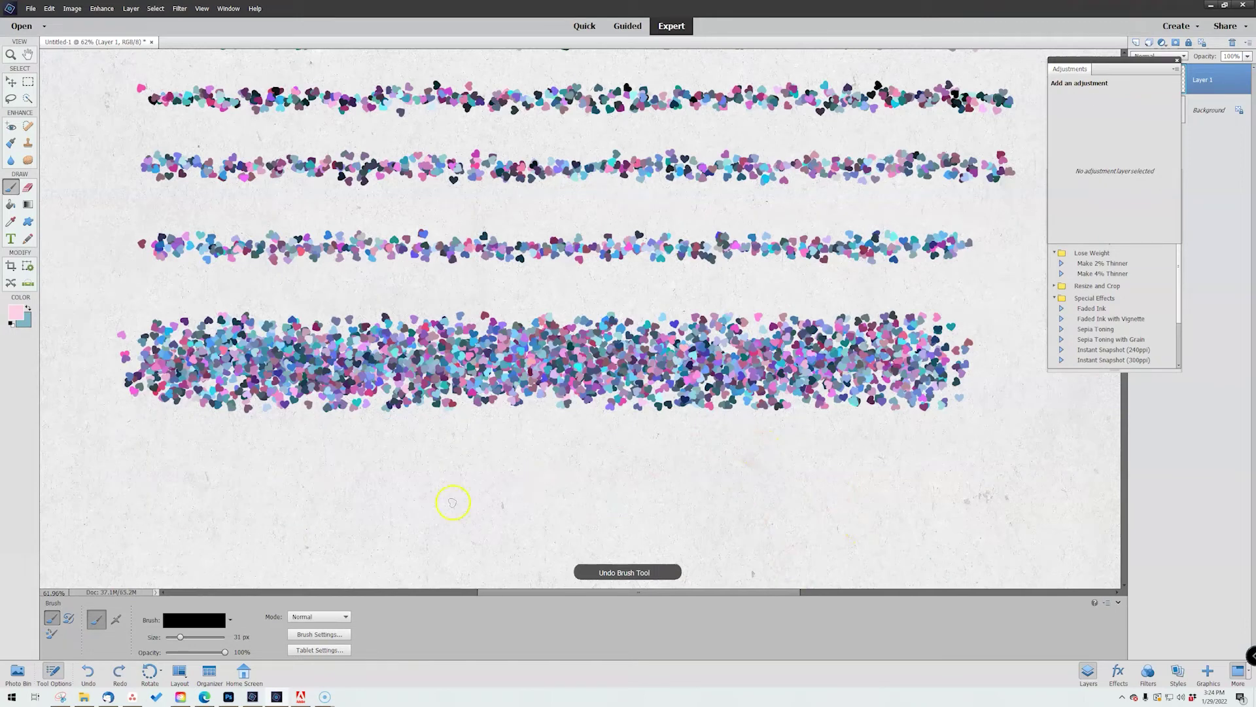
click(334, 636)
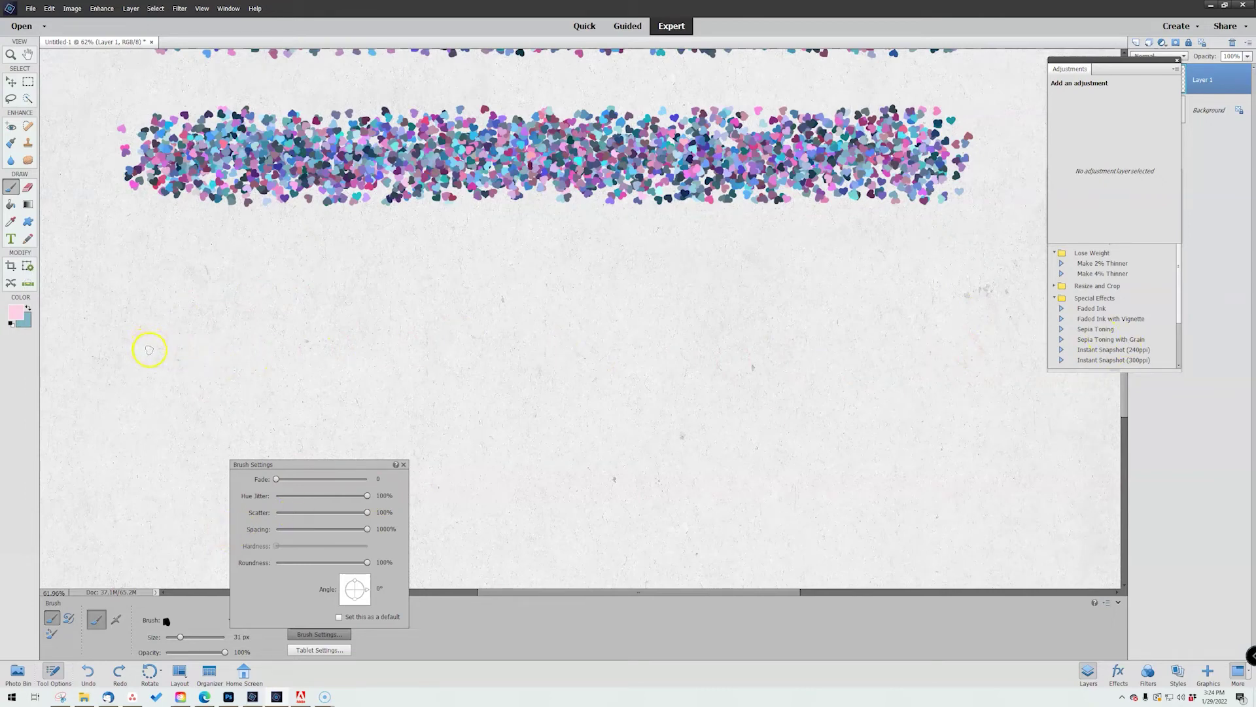
Paint a row of heart clusters at 1000% spacing, then a row of 18 px hearts.
drag(149, 350, 926, 360)
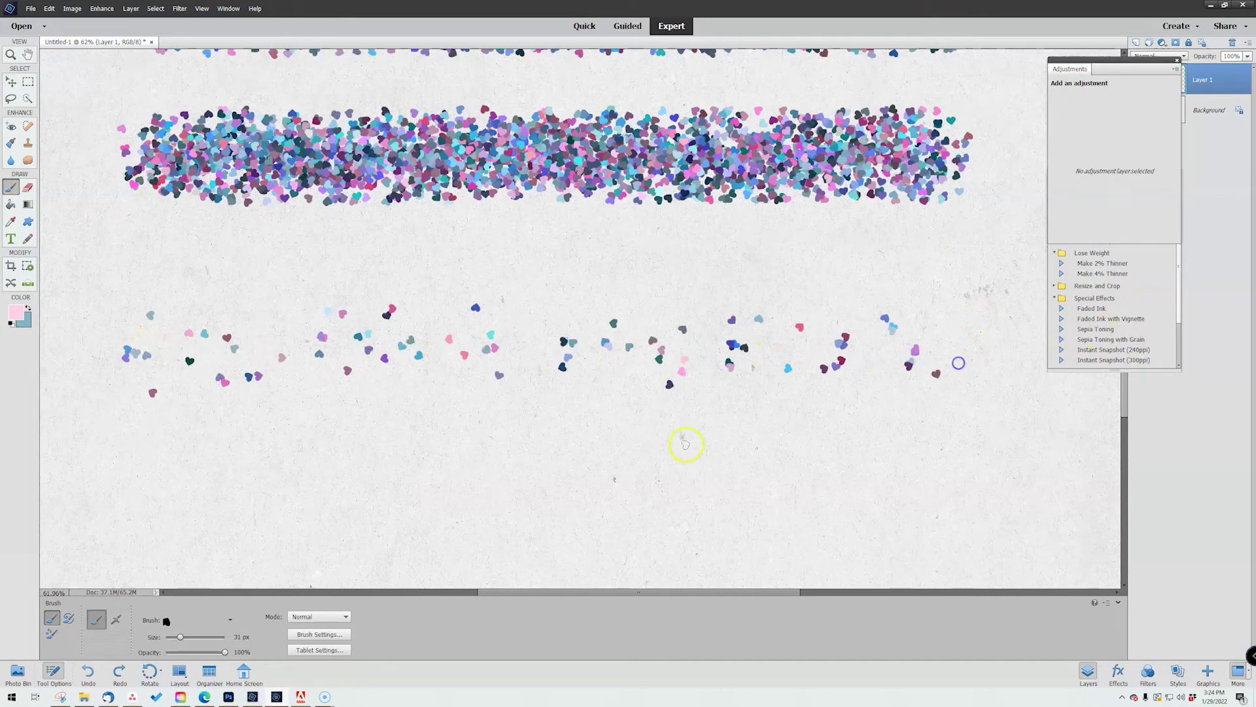
mouse_move(126, 351)
mouse_down()
mouse_move(865, 346)
mouse_move(134, 353)
mouse_up()
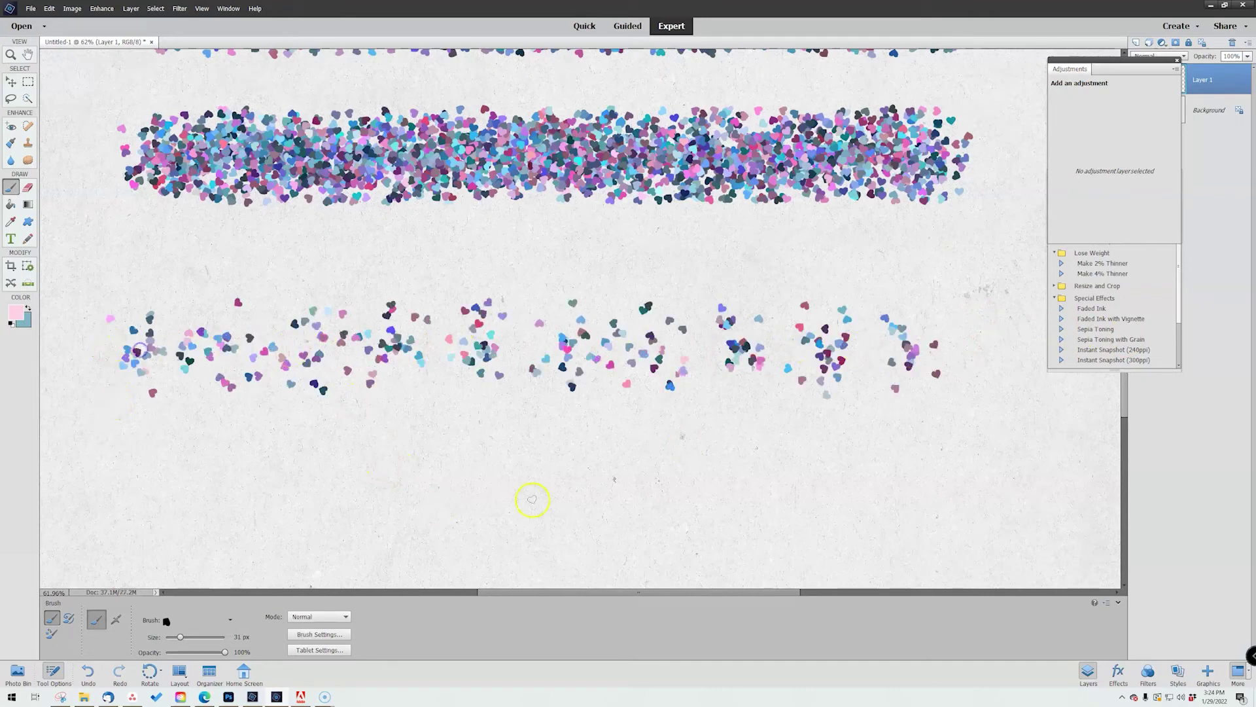
drag(180, 636, 176, 639)
drag(121, 458, 959, 464)
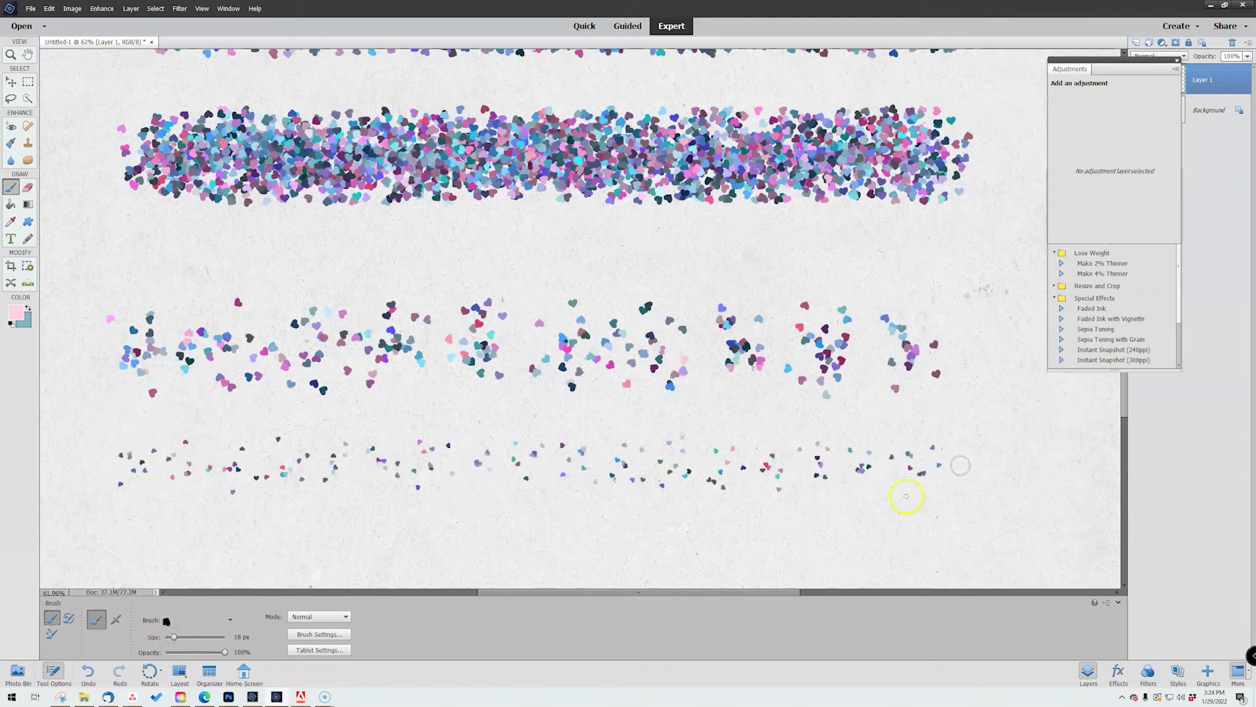
mouse_move(906, 496)
mouse_down()
mouse_move(415, 498)
mouse_move(196, 481)
mouse_up()
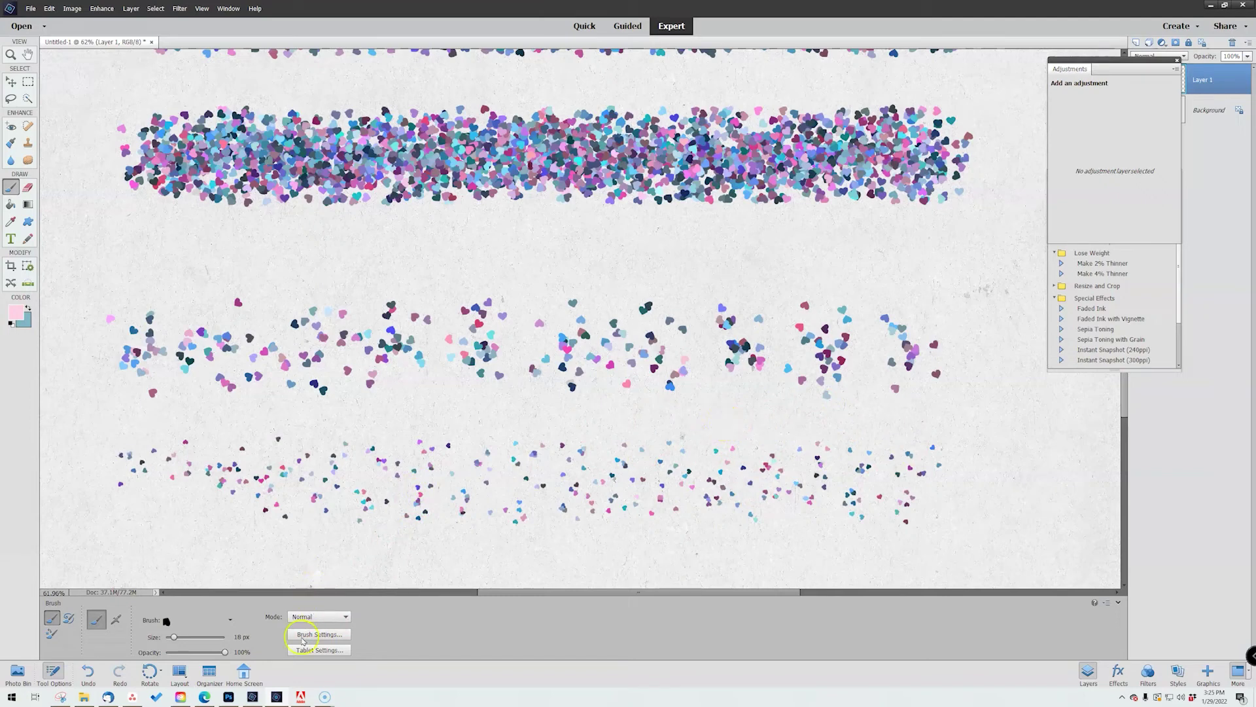
click(231, 619)
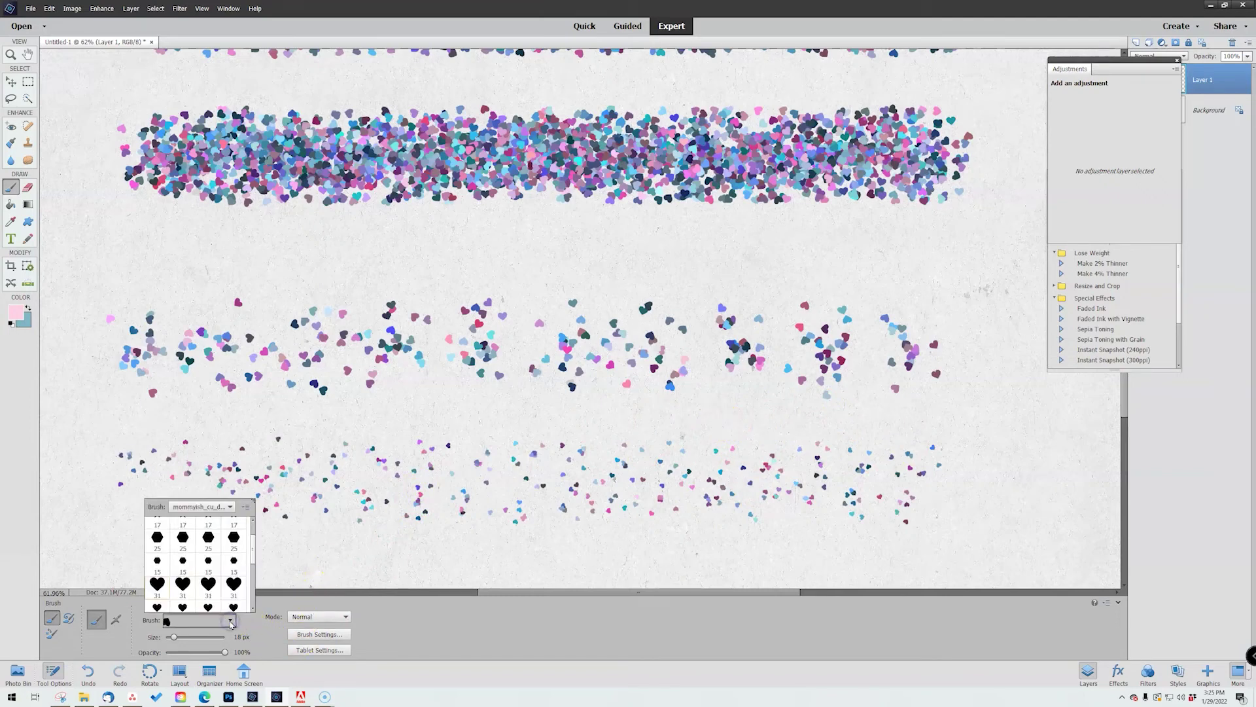
Save the 18 px scattered heart brush as a new preset named 'tiny heart sprinkles'.
click(246, 507)
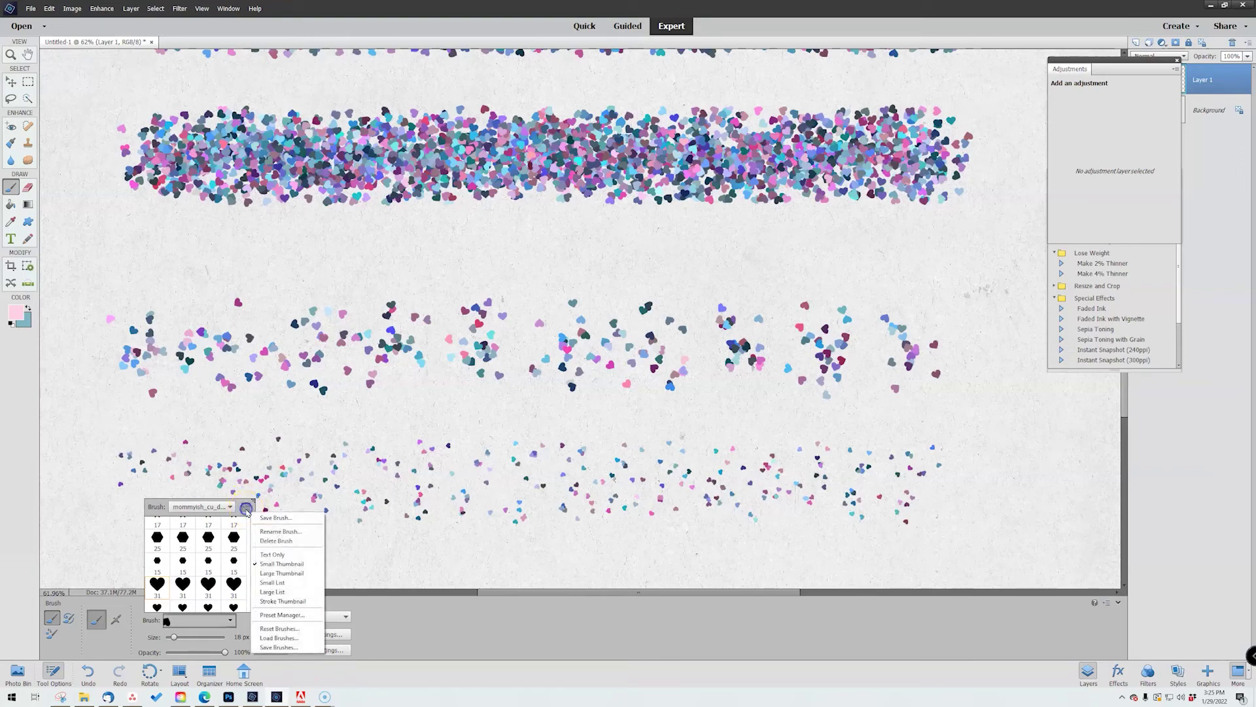
click(247, 509)
click(260, 517)
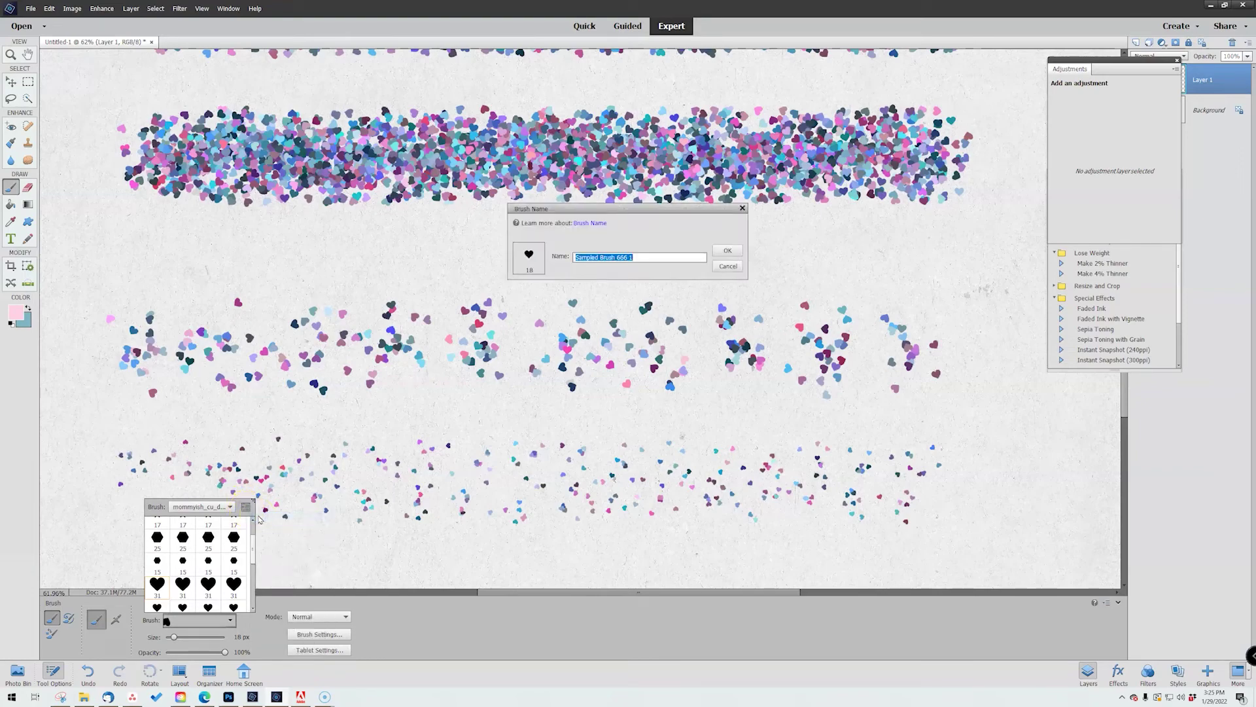
text(tiny heart sprinkles)
key(Return)
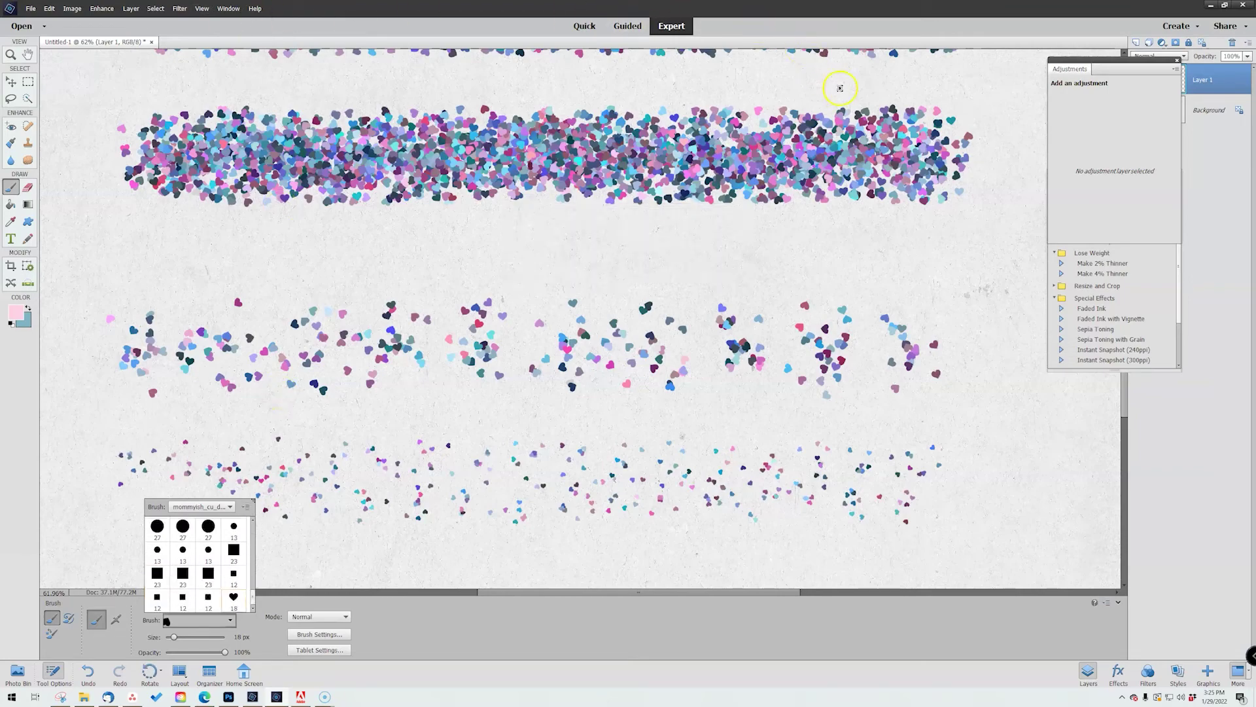
click(1222, 76)
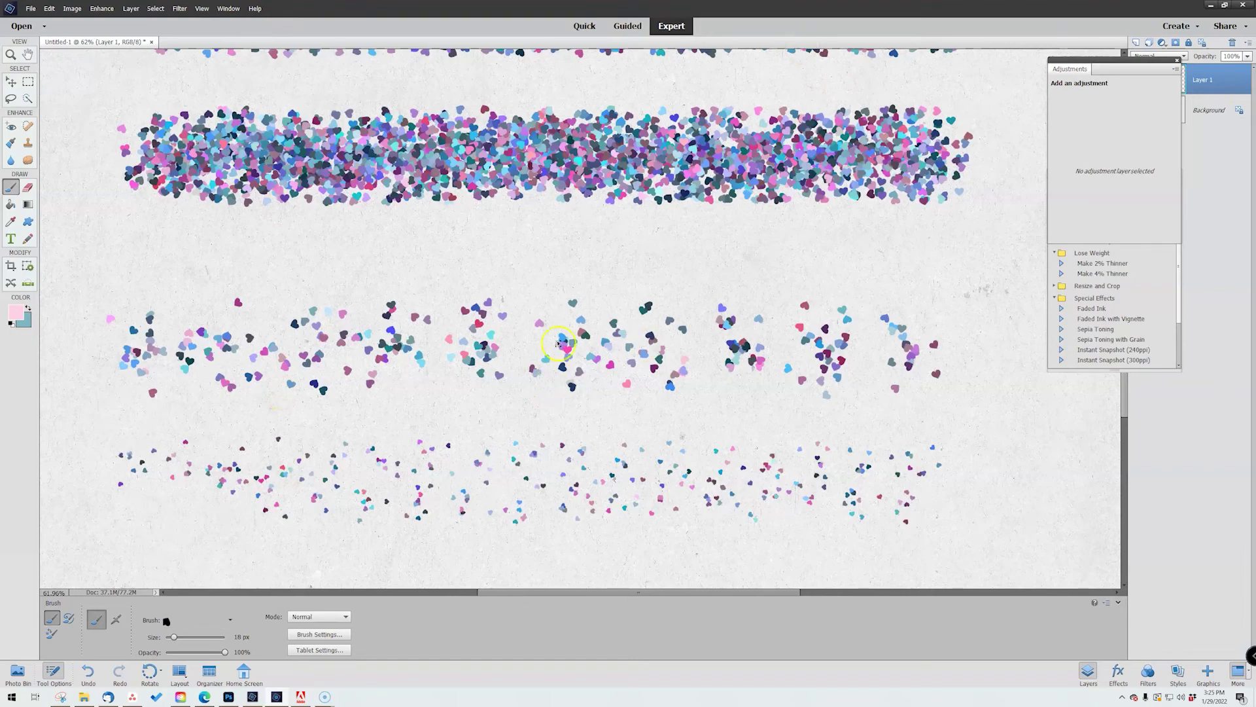
Scroll up to bring all the heart-glitter rows into view.
scroll(529, 186, up, 5)
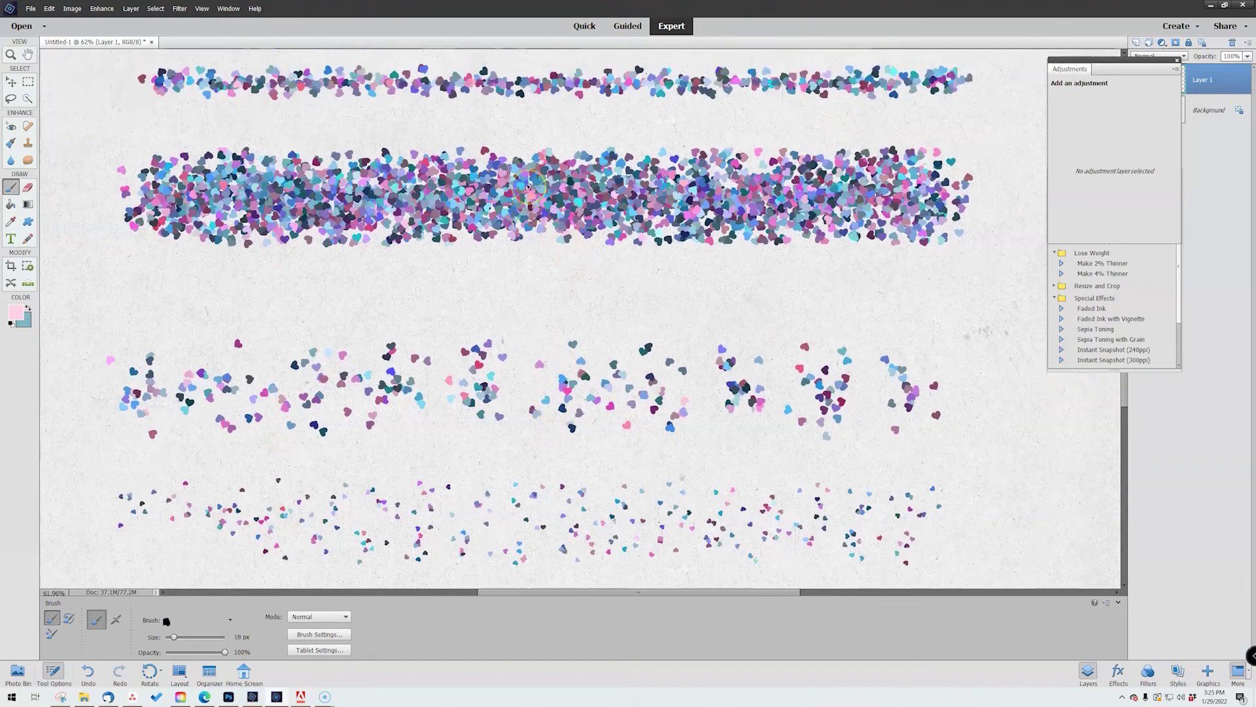
scroll(529, 185, up, 8)
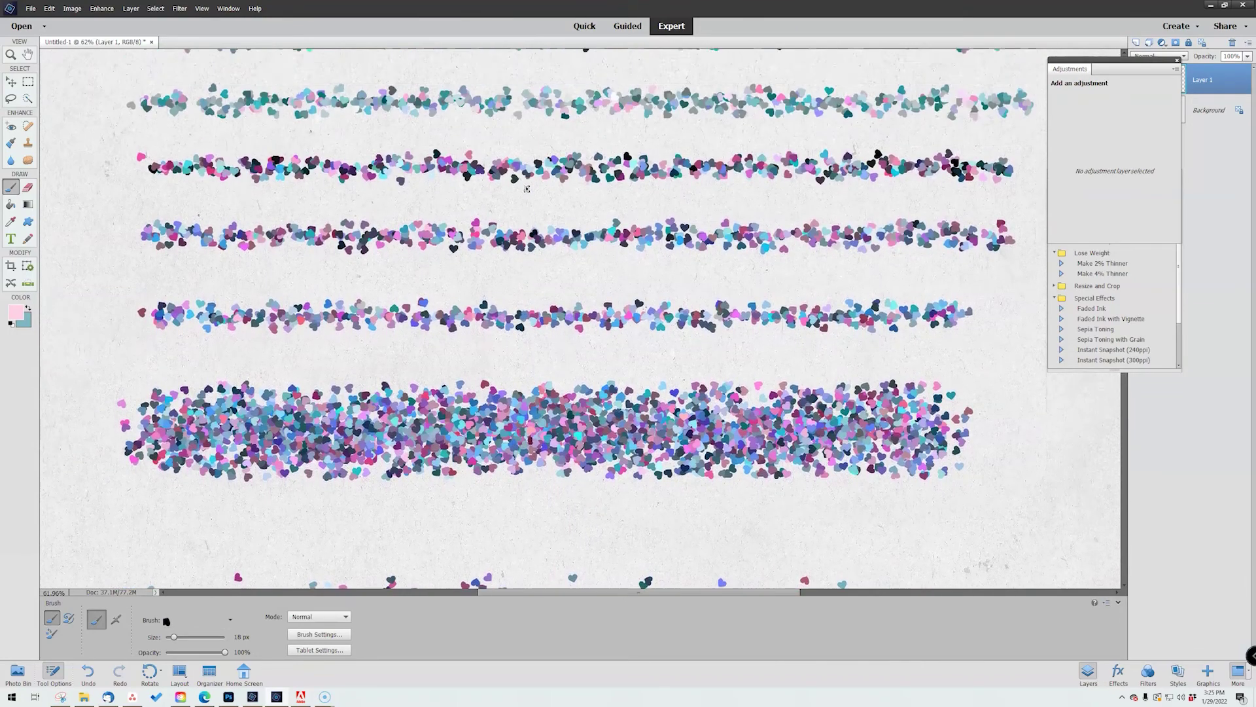
scroll(527, 190, up, 3)
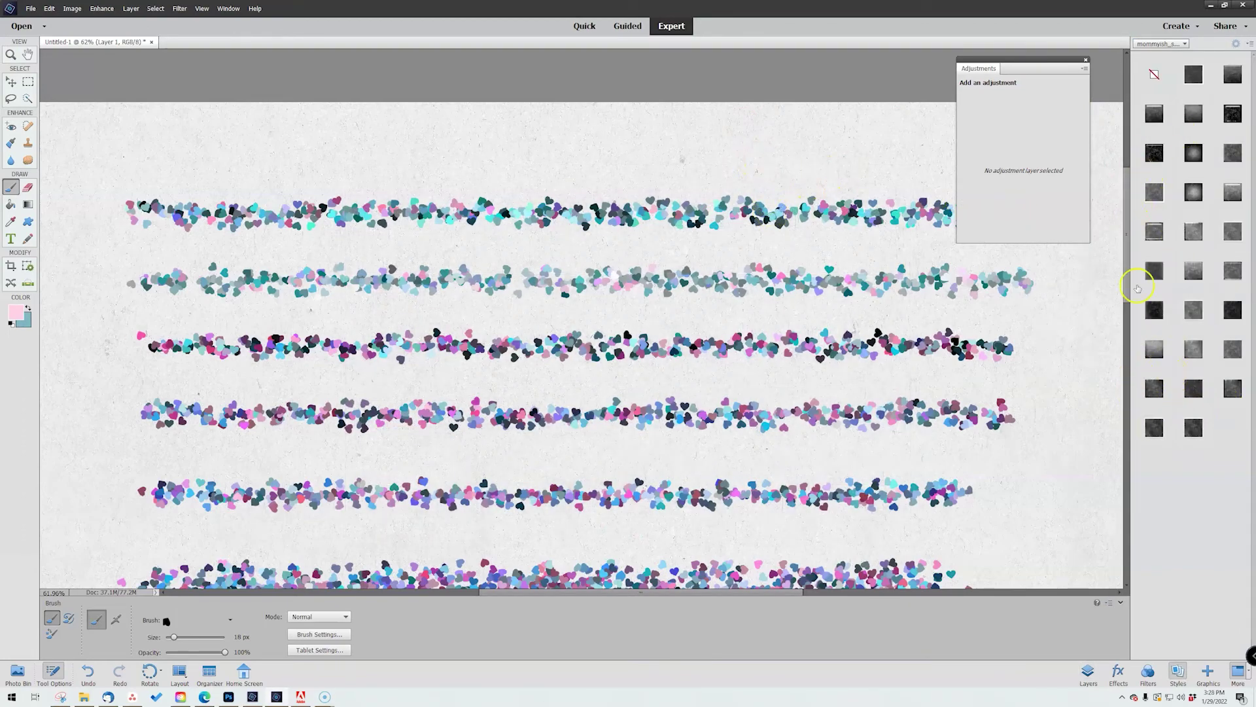
Try Style 925 on the hearts, undo it, and apply Style 922 instead.
click(1156, 392)
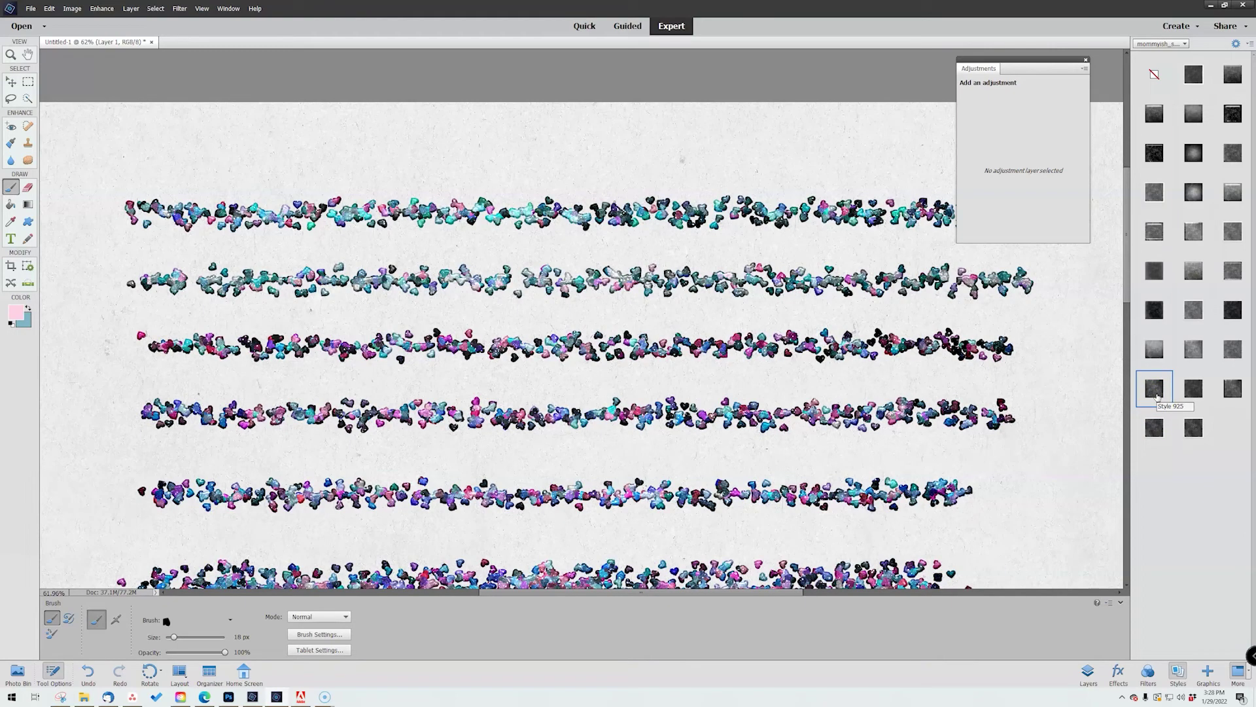
key(ctrl+z)
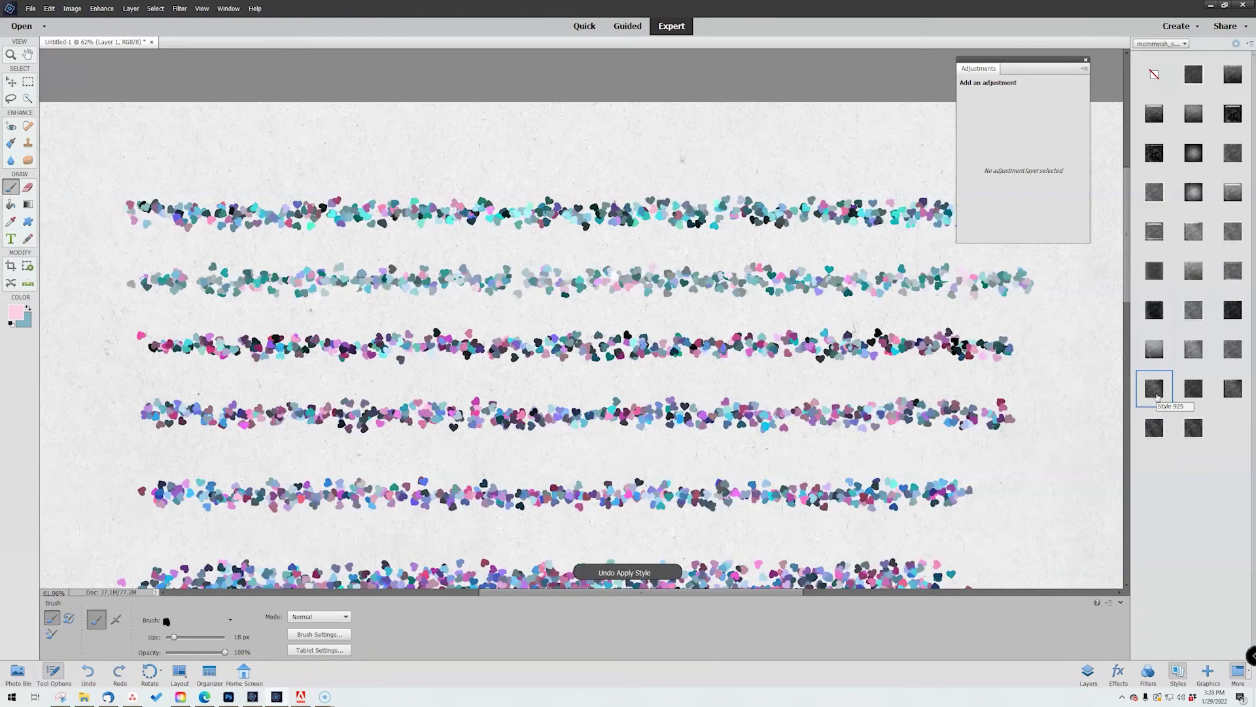
click(1160, 353)
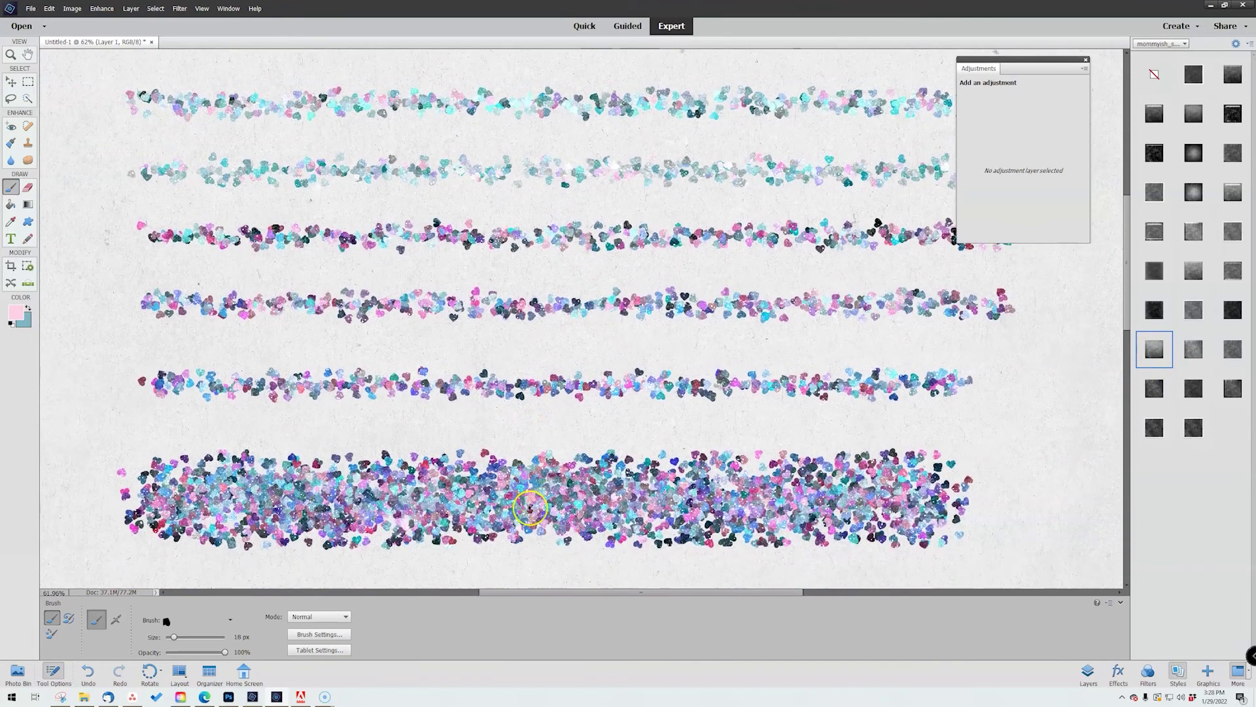
Scroll through the heart rows to inspect the Style 922 glitter, then bring up the brush presets.
scroll(527, 507, down, 6)
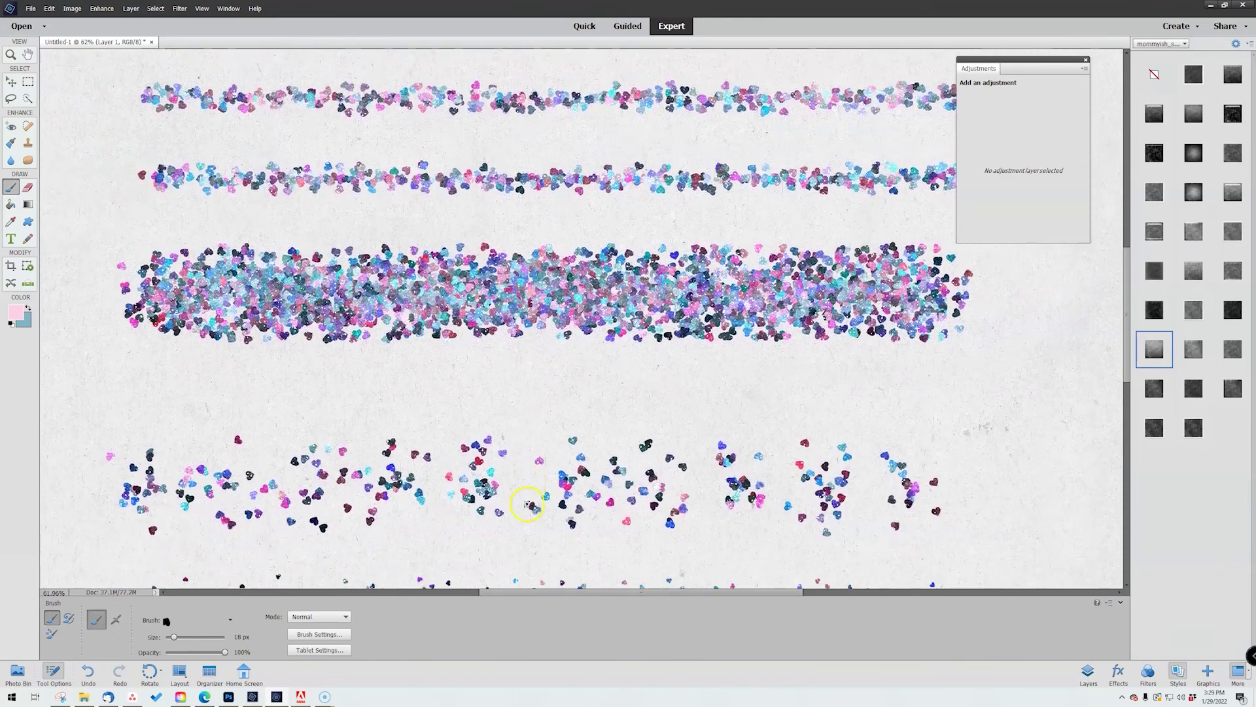
scroll(700, 518, down, 4)
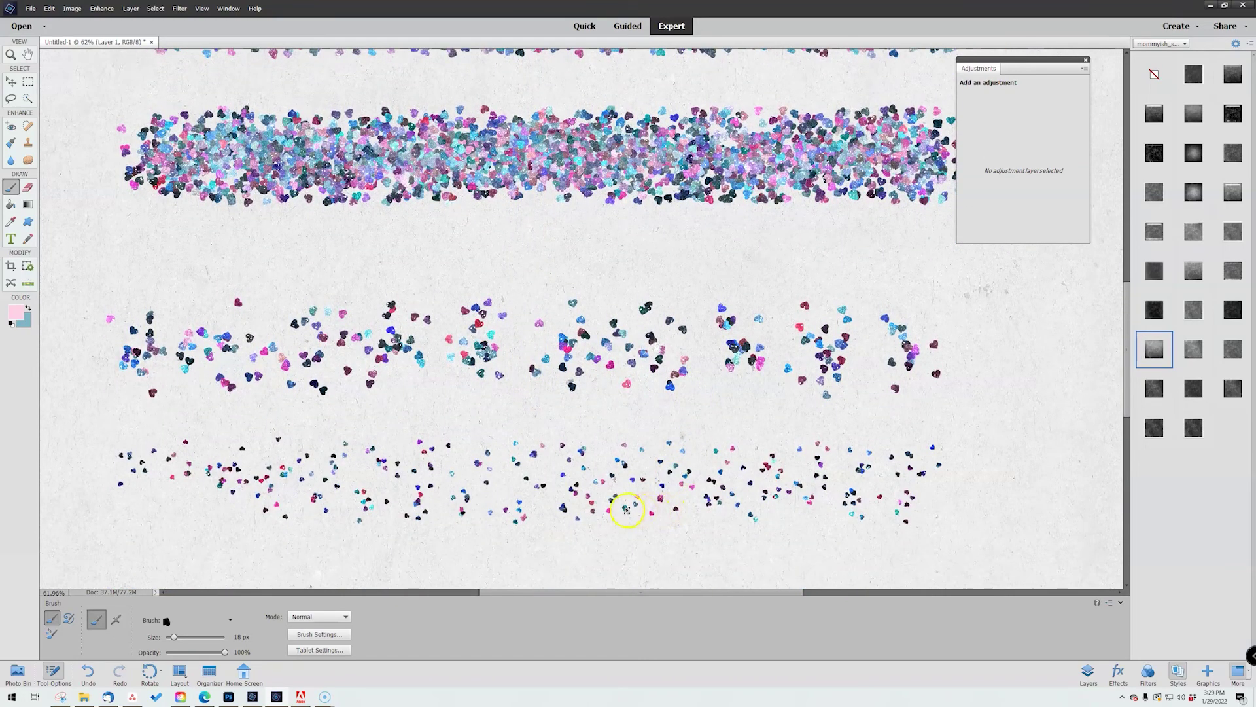
scroll(662, 486, up, 5)
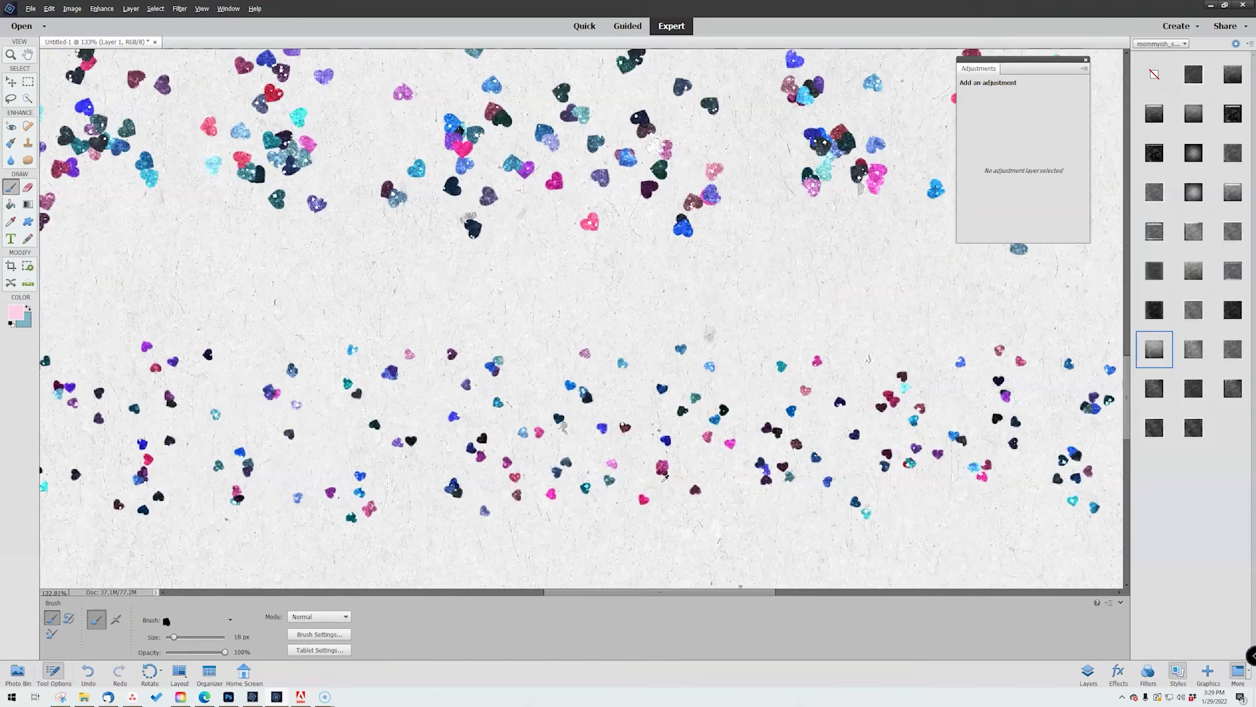
scroll(532, 496, down, 1)
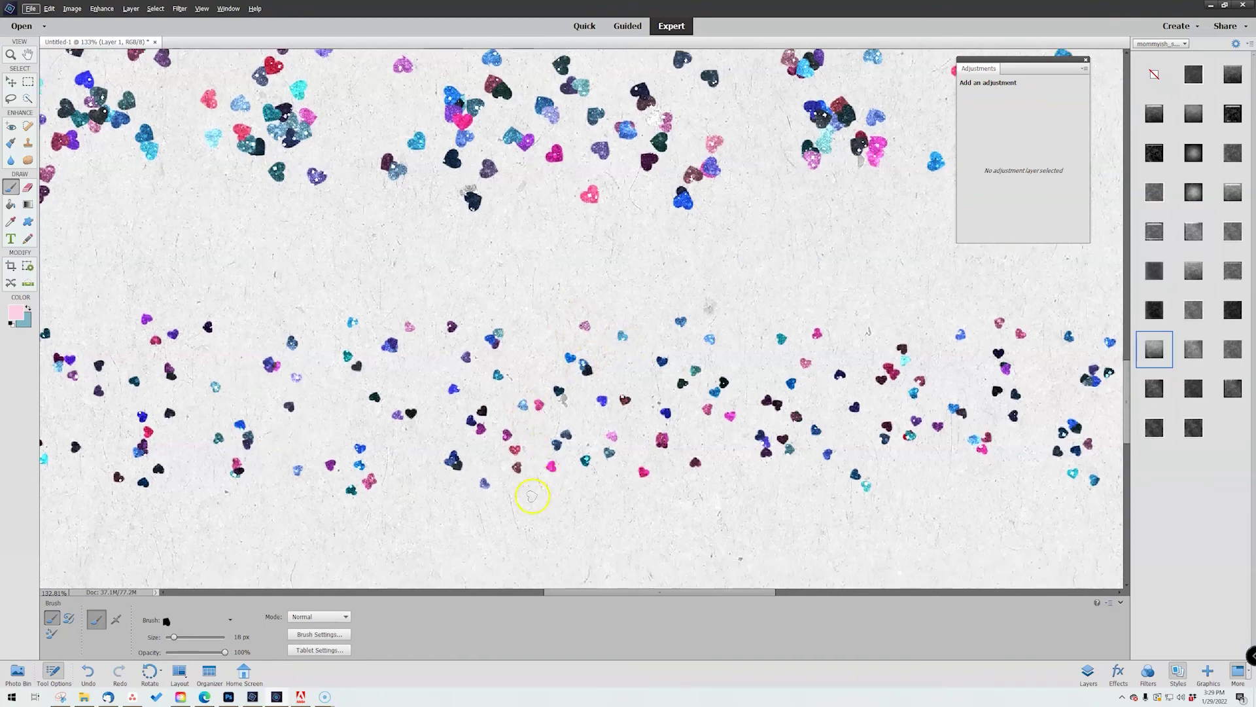
scroll(531, 496, down, 1)
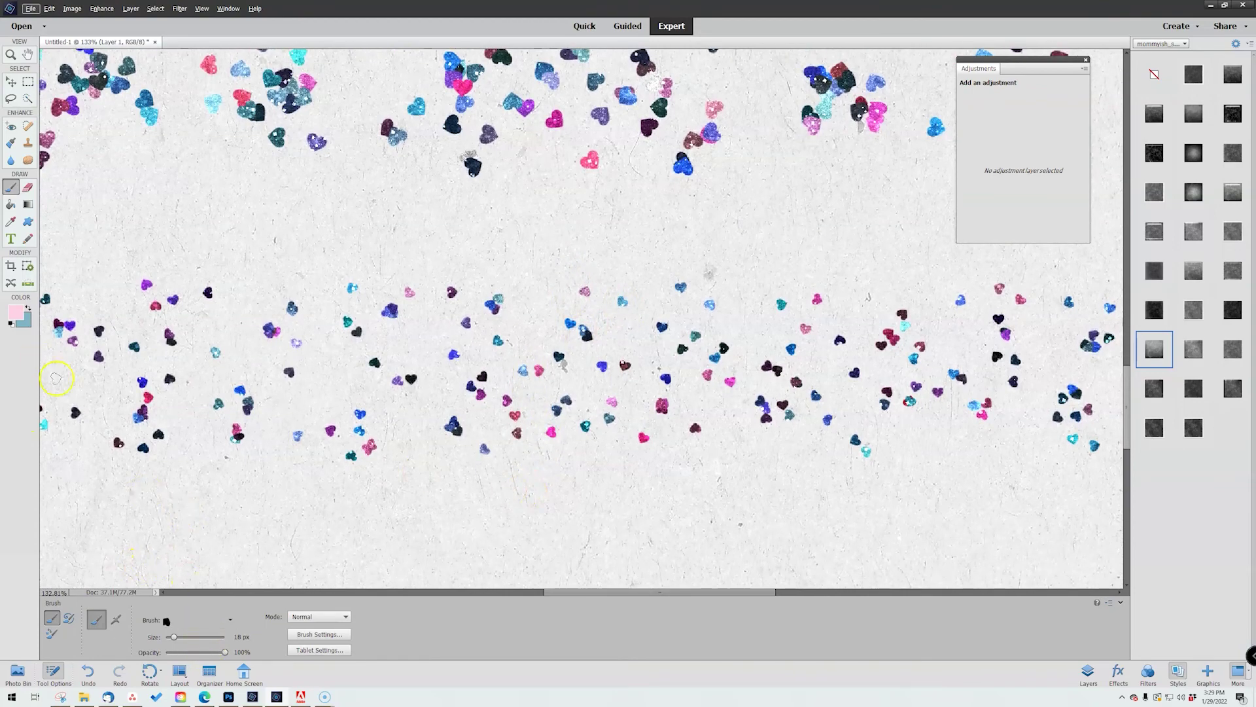
click(198, 619)
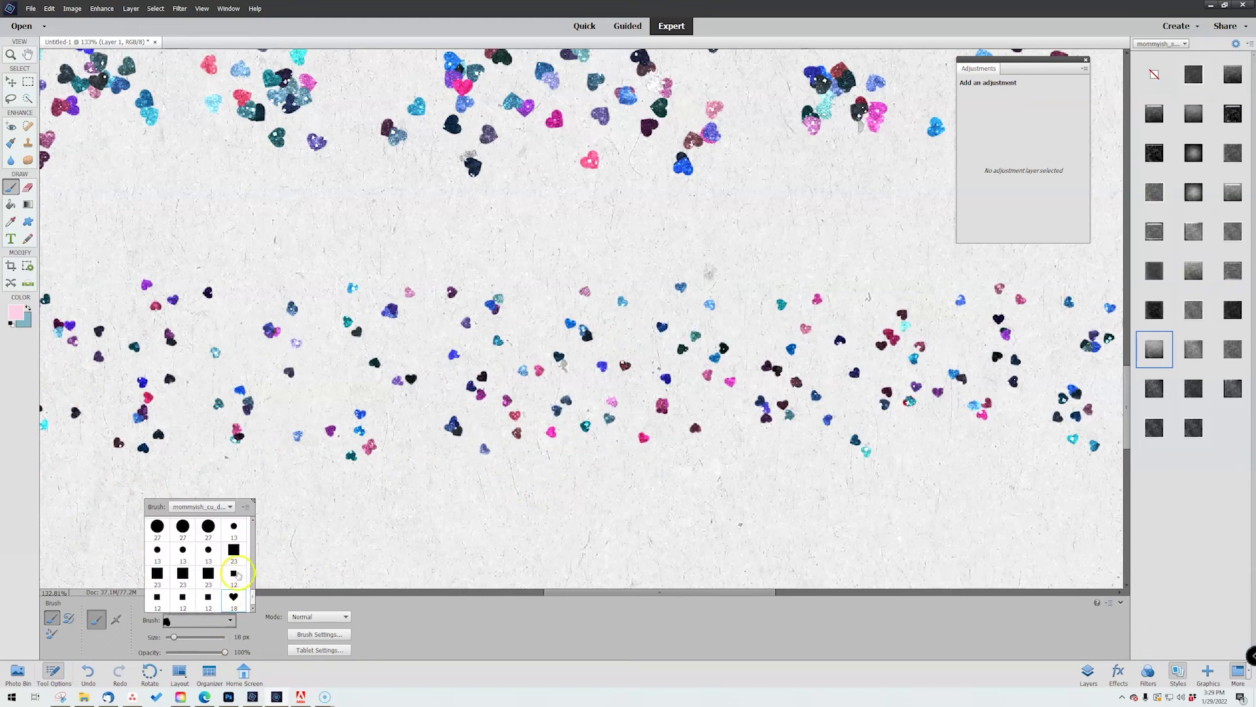
Switch to the 12 px tip and paint two thin heart lines along the bottom.
click(157, 596)
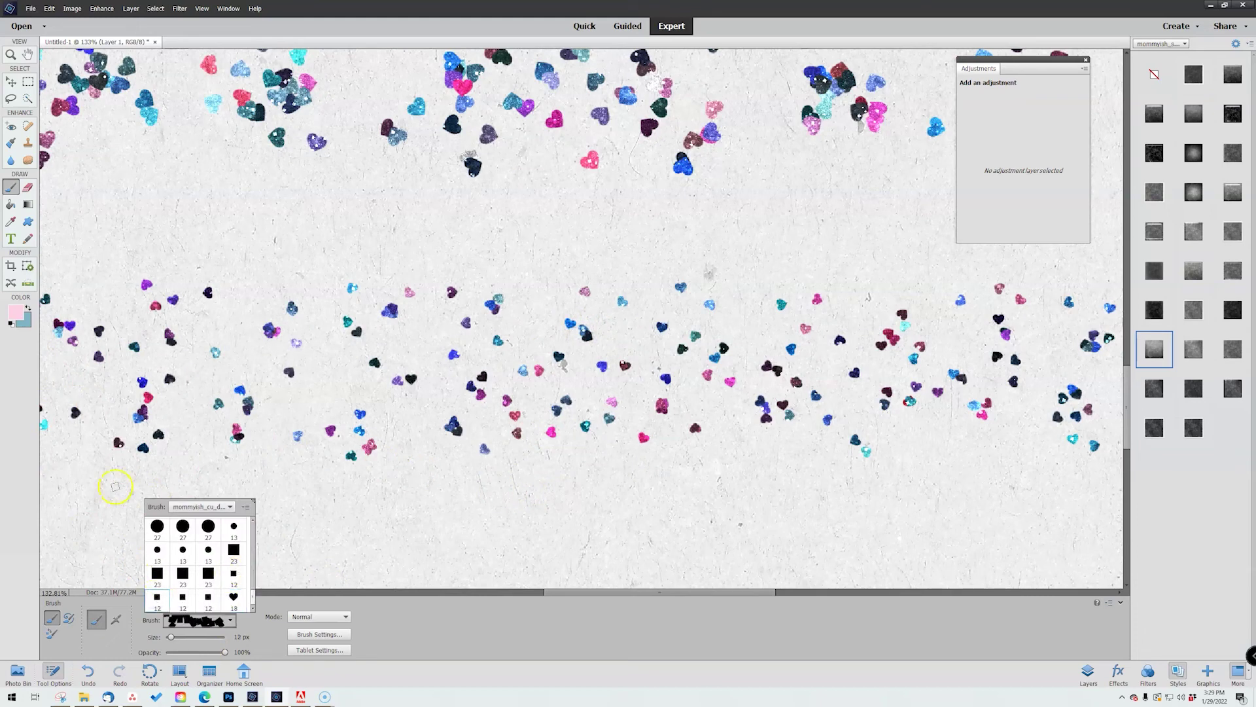
drag(499, 522, 1032, 522)
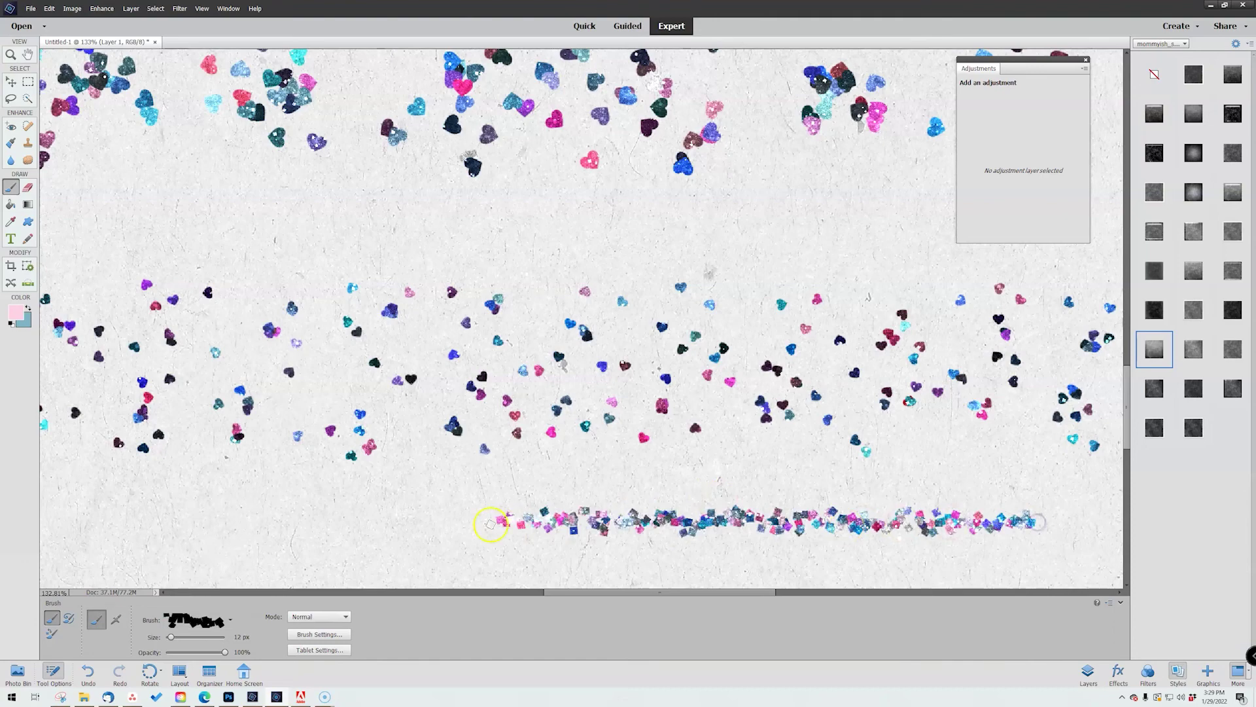
scroll(482, 490, down, 3)
drag(494, 536, 575, 537)
drag(818, 537, 879, 535)
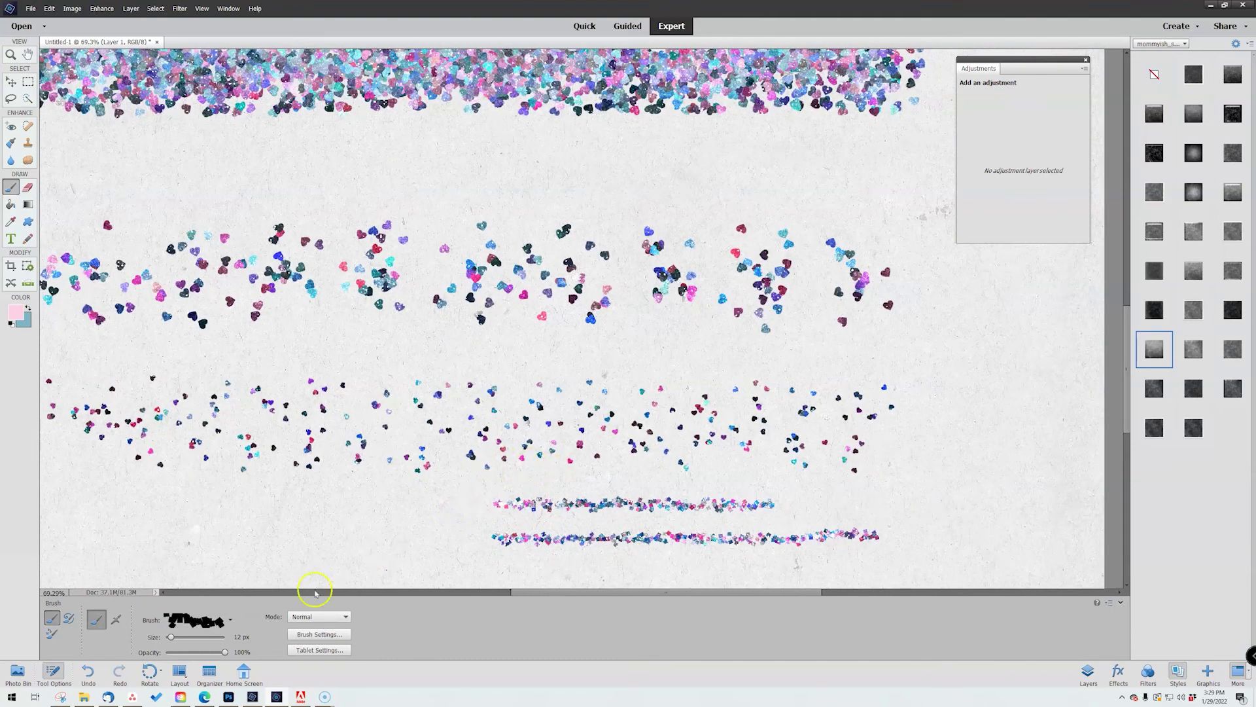
click(193, 620)
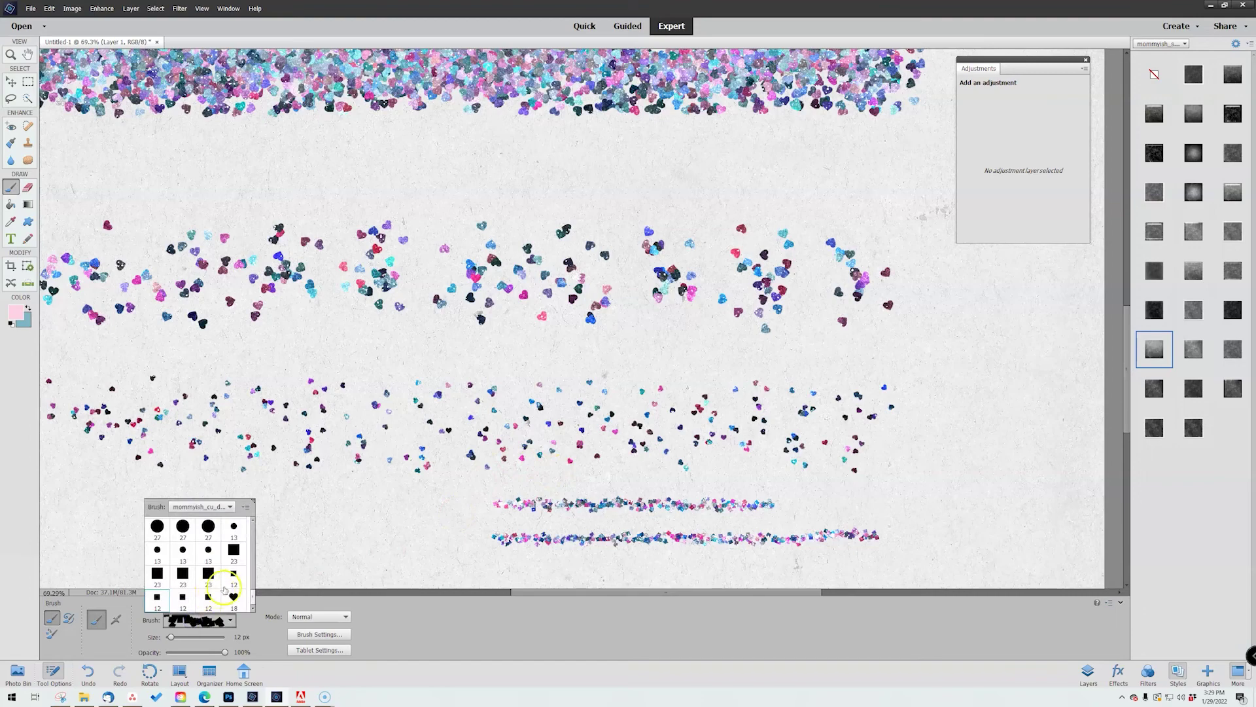
scroll(585, 508, down, 4)
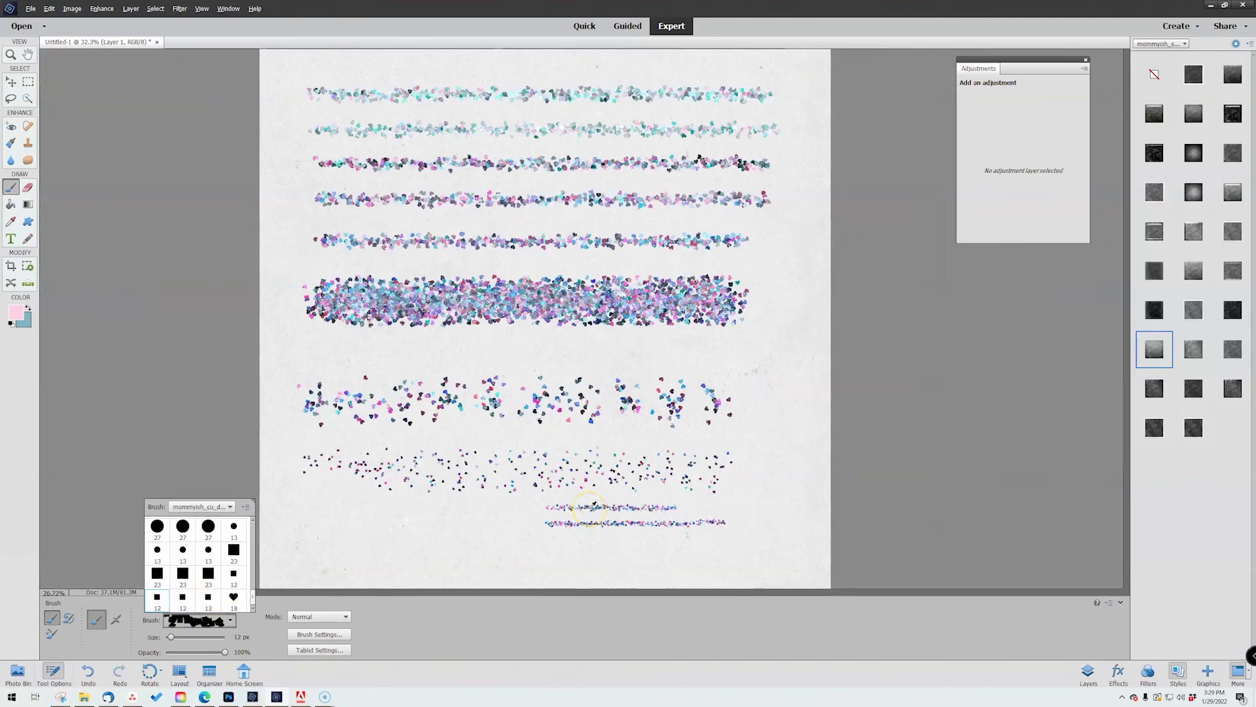